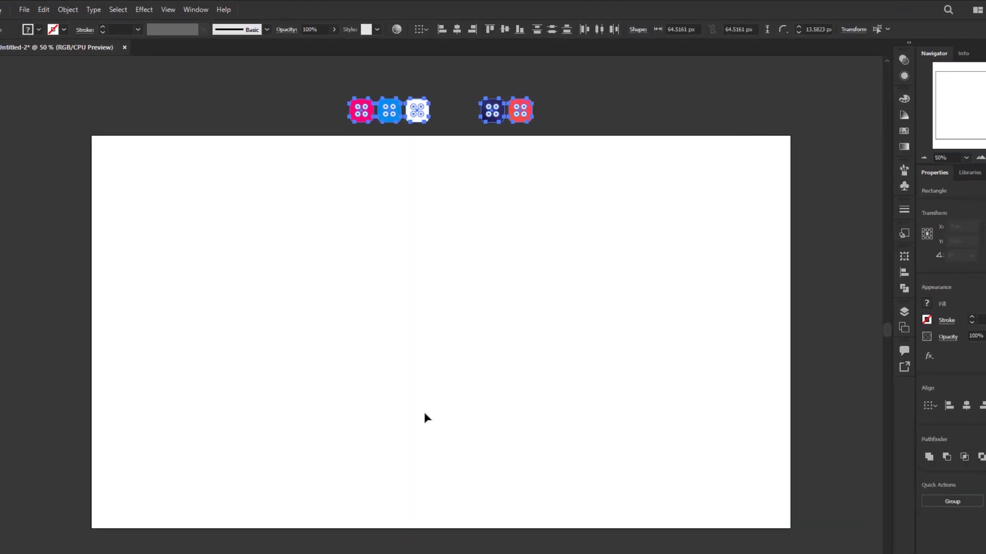
Marquee-select the pink, blue and white colour tiles above the artboard
left_click(446, 159)
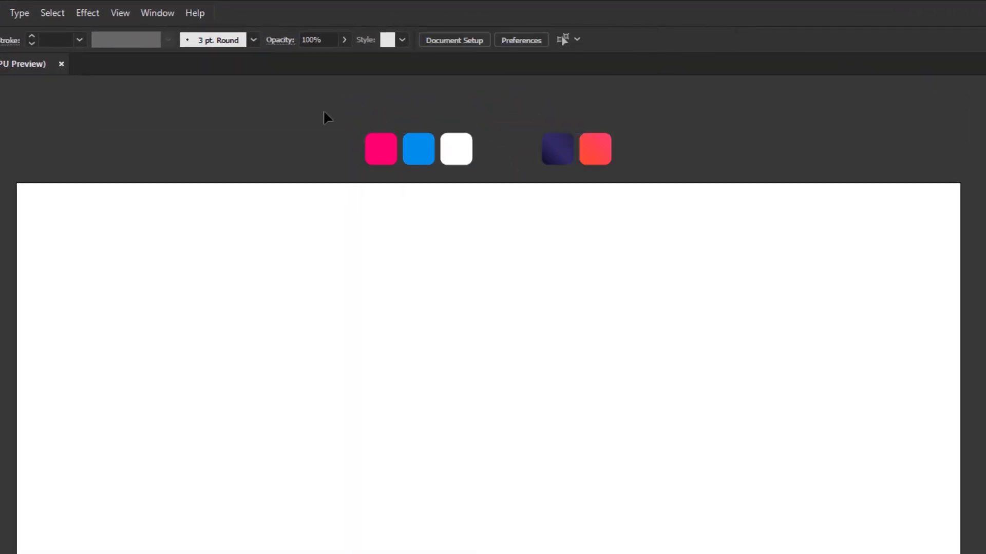
left_click_drag(350, 185, 350, 185)
left_click_drag(347, 97, 748, 194)
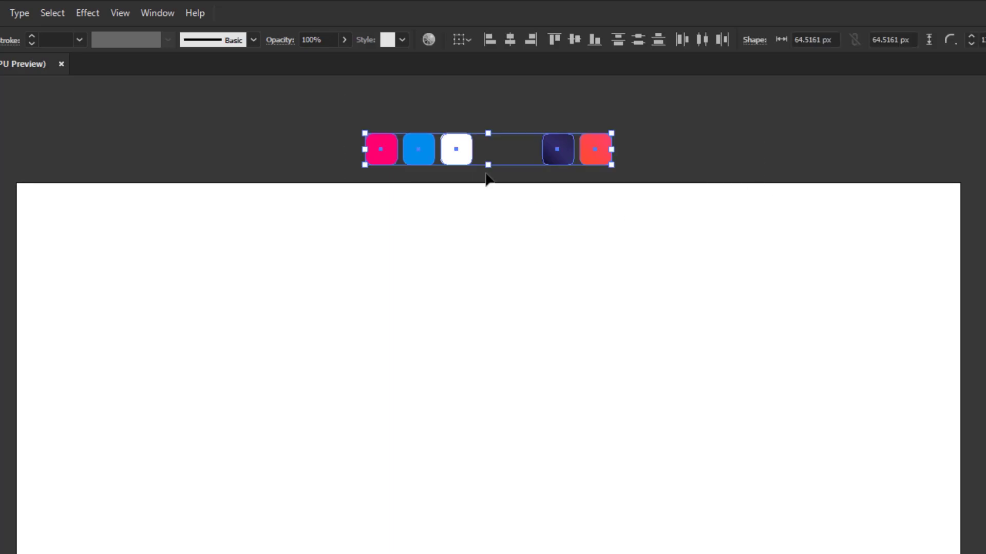
left_click_drag(488, 177, 341, 102)
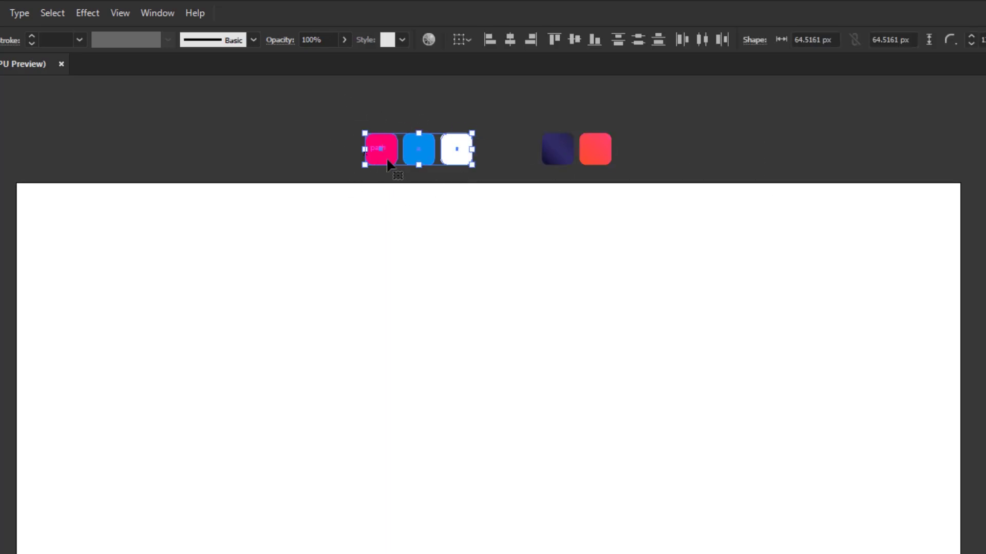
left_click_drag(521, 120, 621, 157)
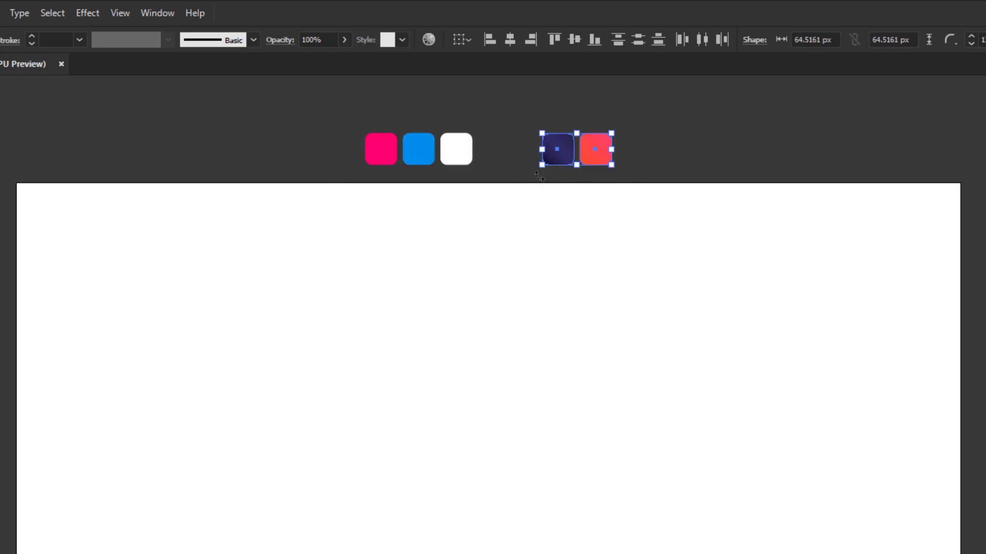
left_click(516, 194)
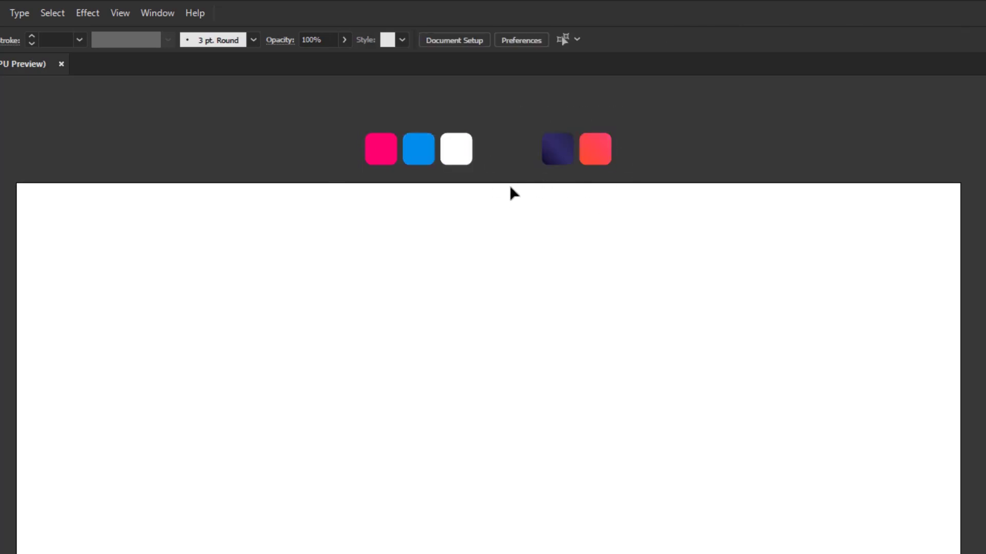
left_click_drag(489, 191, 320, 98)
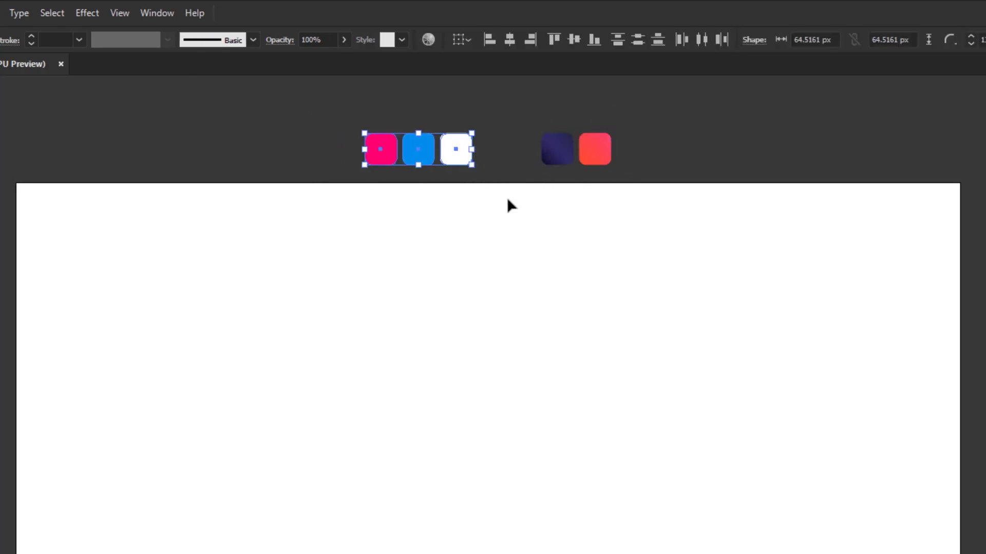
Create a new swatch colour group named Color from the selected pink, blue and white tiles
left_click(963, 178)
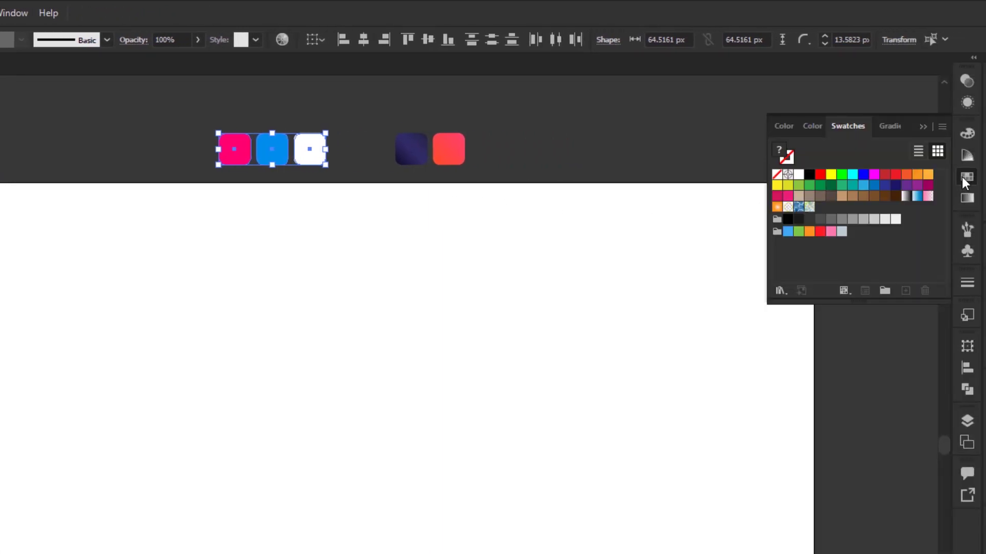
left_click(885, 291)
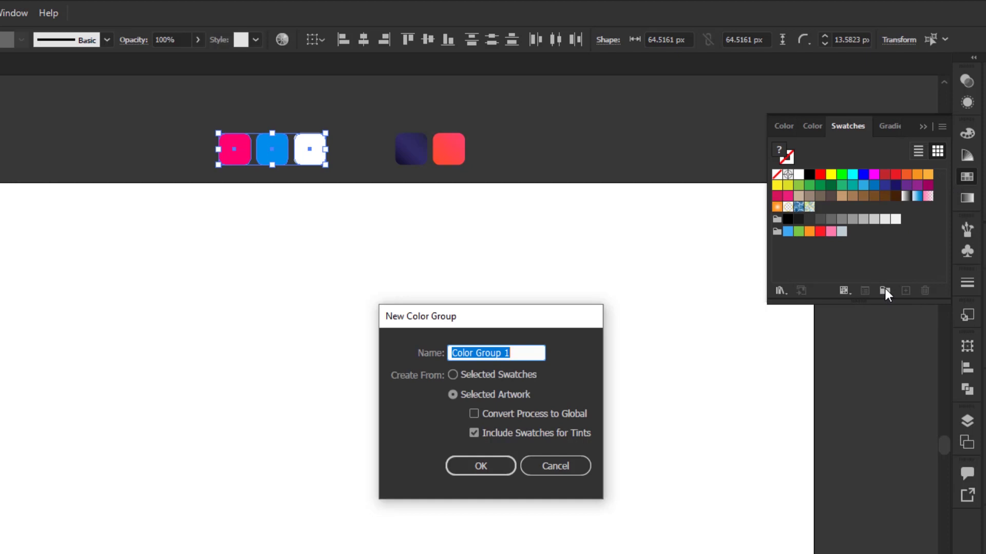
type("Color")
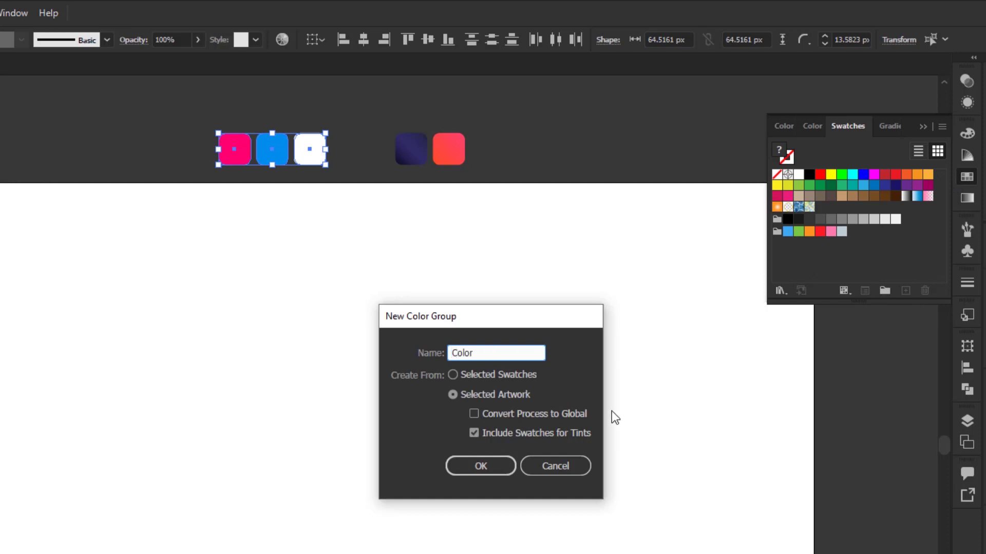
left_click(481, 465)
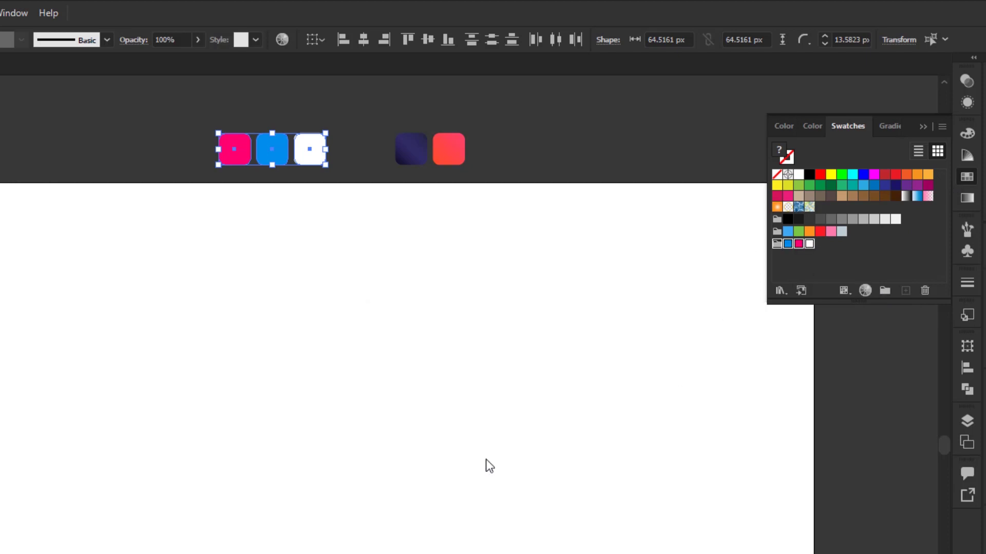
Try selecting the navy and red tiles and the three-tile group, leaving nothing selected
left_click(783, 254)
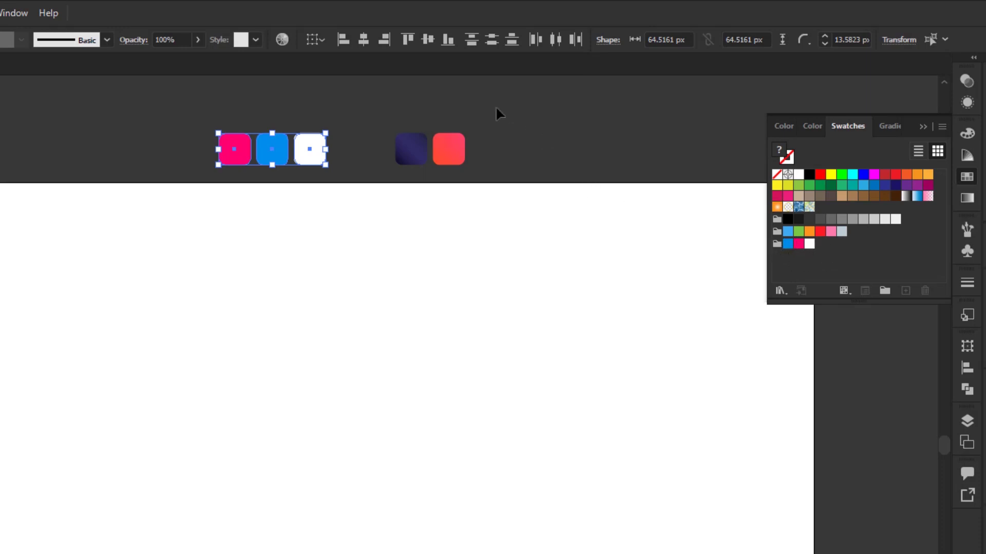
mouse_move(399, 93)
left_mouse_down()
mouse_move(455, 176)
mouse_move(488, 202)
mouse_move(376, 79)
mouse_move(382, 88)
left_mouse_up()
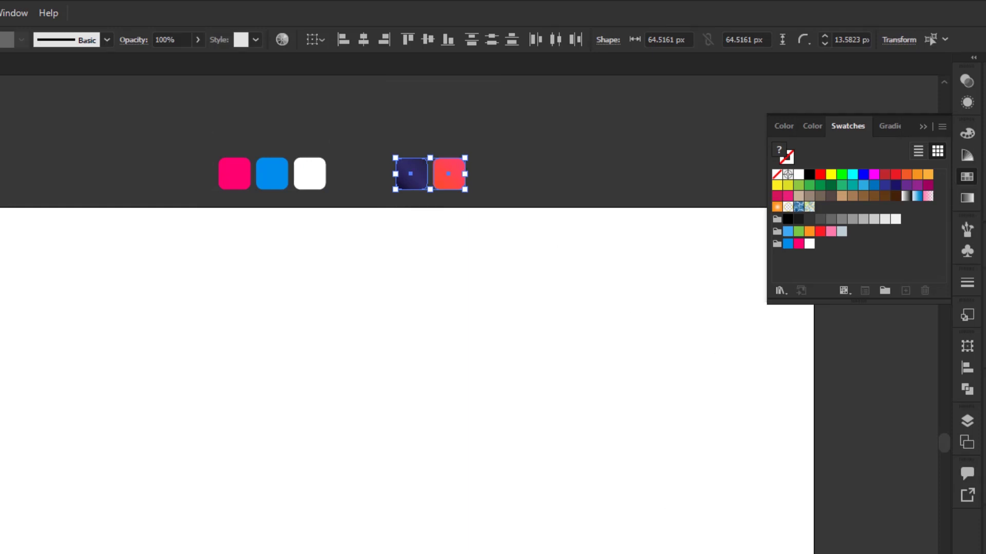
left_click(469, 458)
scroll(376, 429, "down", 1)
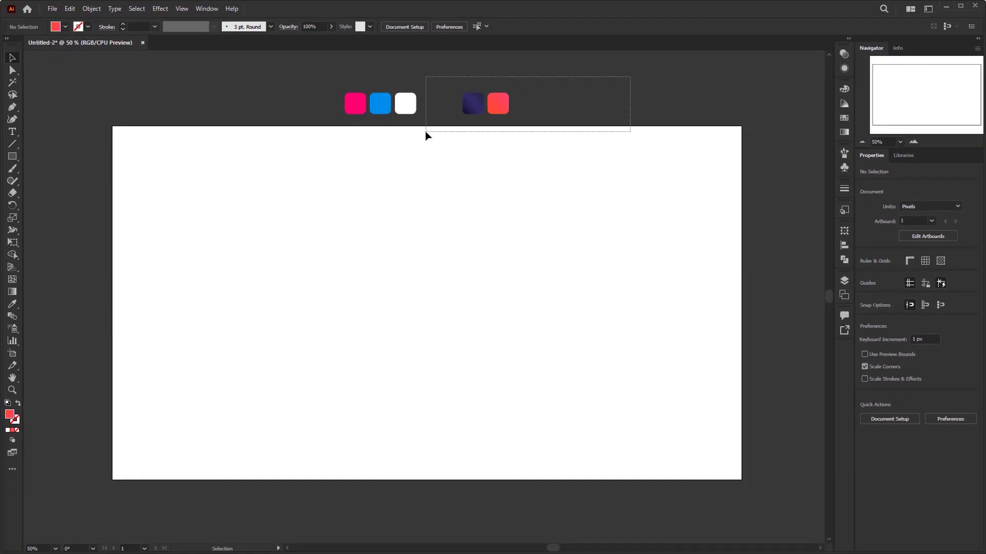
left_click_drag(425, 135, 441, 160)
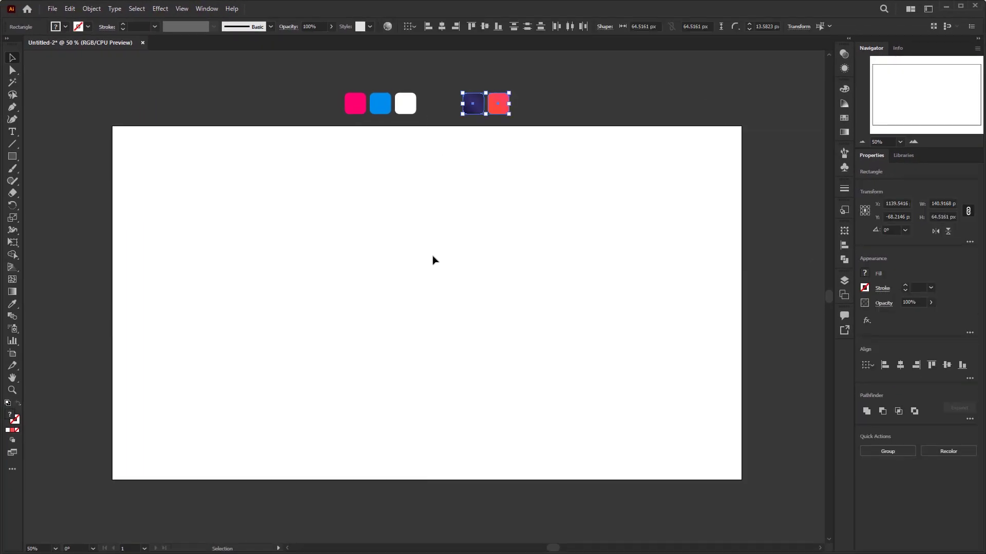
left_click(425, 289)
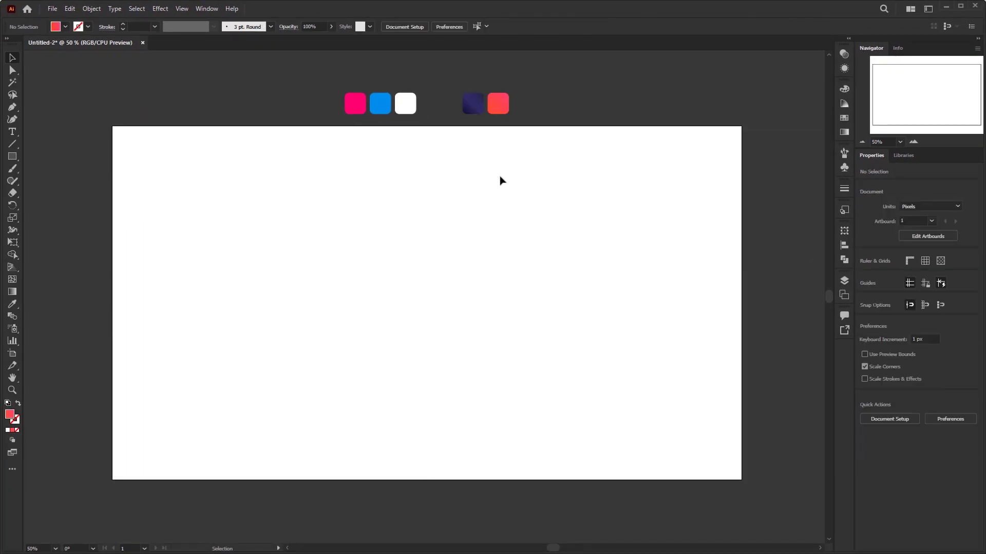
left_click_drag(465, 155, 325, 71)
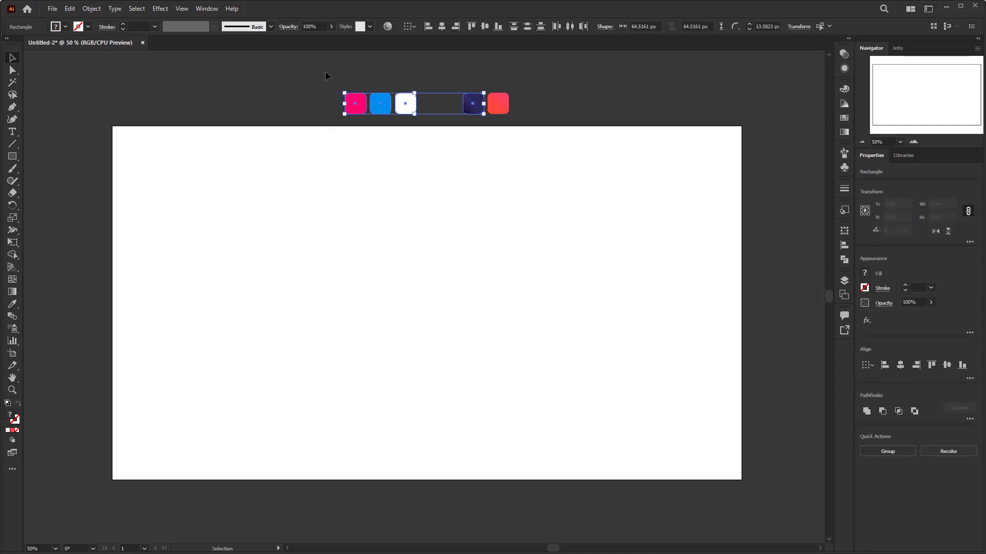
left_click(433, 269)
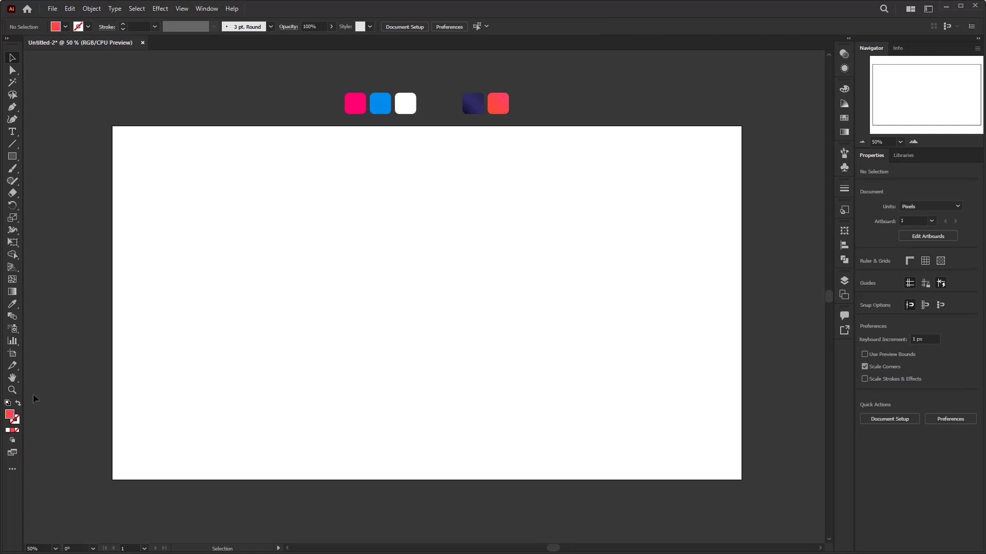
Reset default fill and stroke and draw a rectangle covering the whole artboard
left_click(7, 403)
left_click_drag(12, 158, 70, 159)
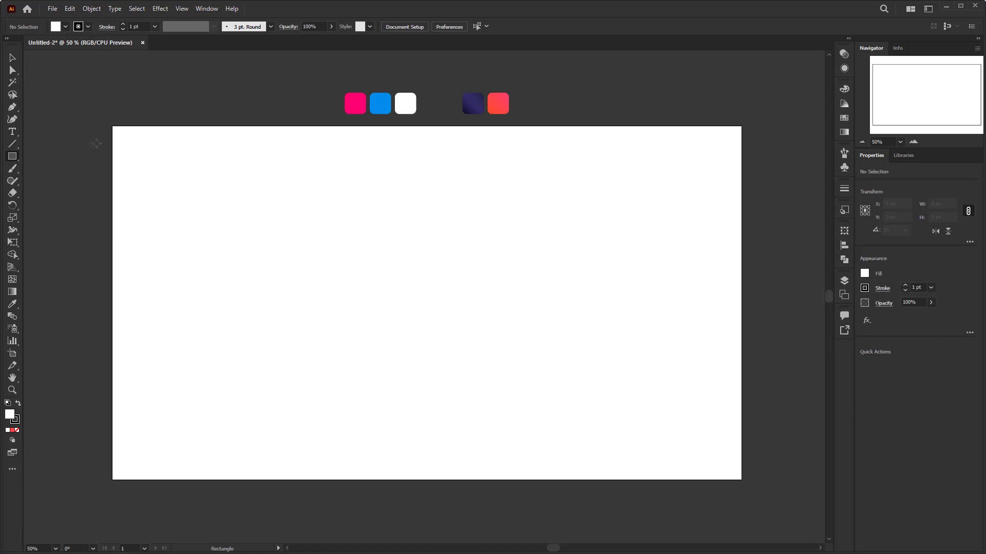
left_click_drag(112, 126, 741, 480)
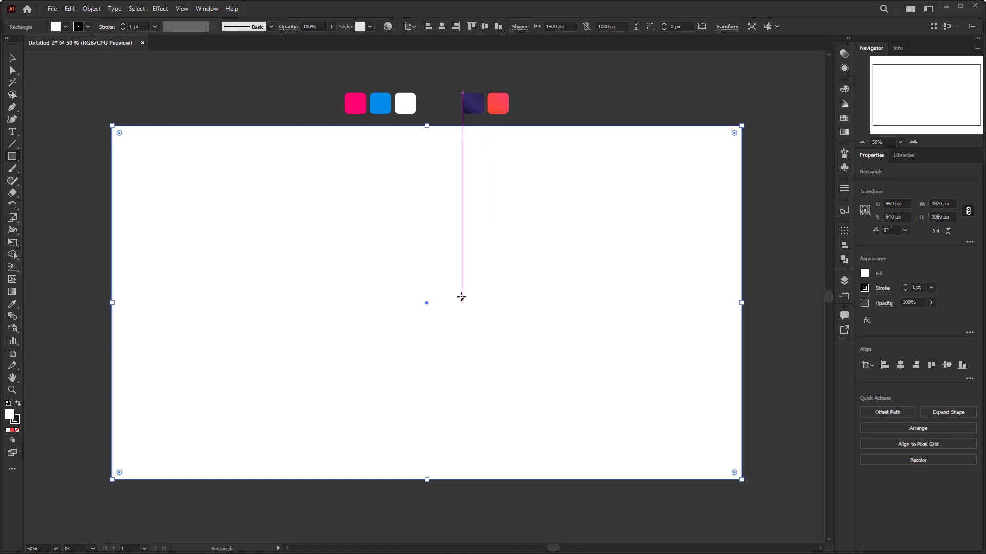
Fill the rectangle with the navy tile's gradient using the Eyedropper
left_click(14, 306)
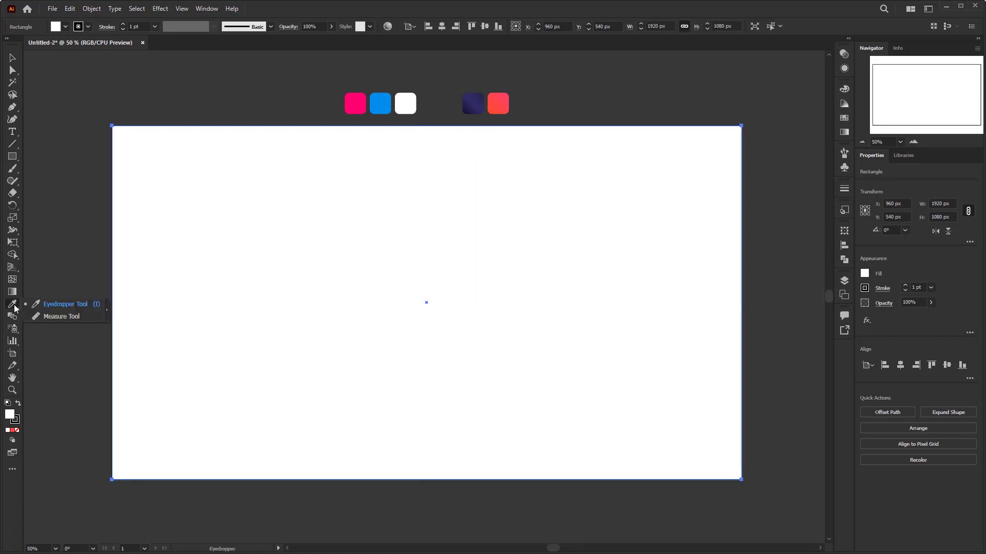
left_click(60, 305)
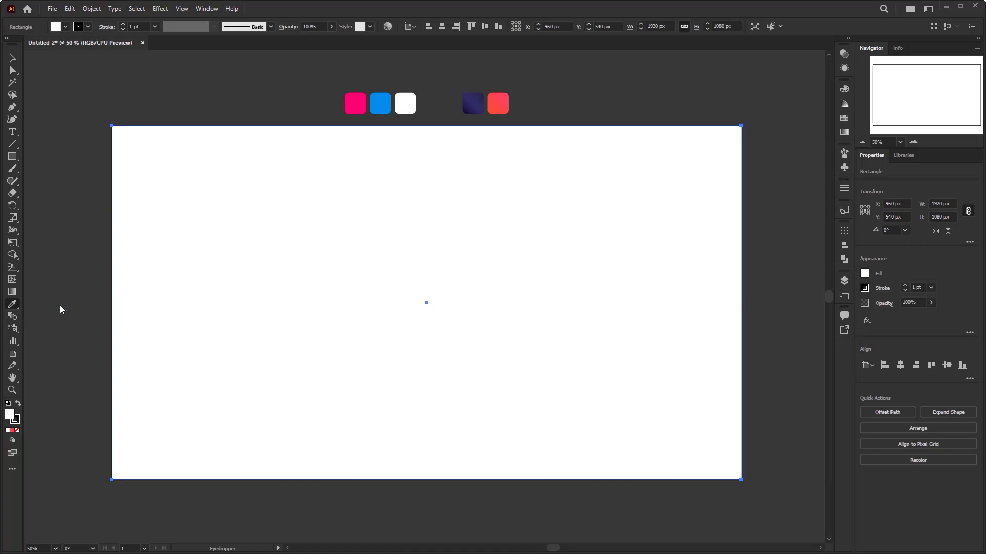
left_click(473, 100)
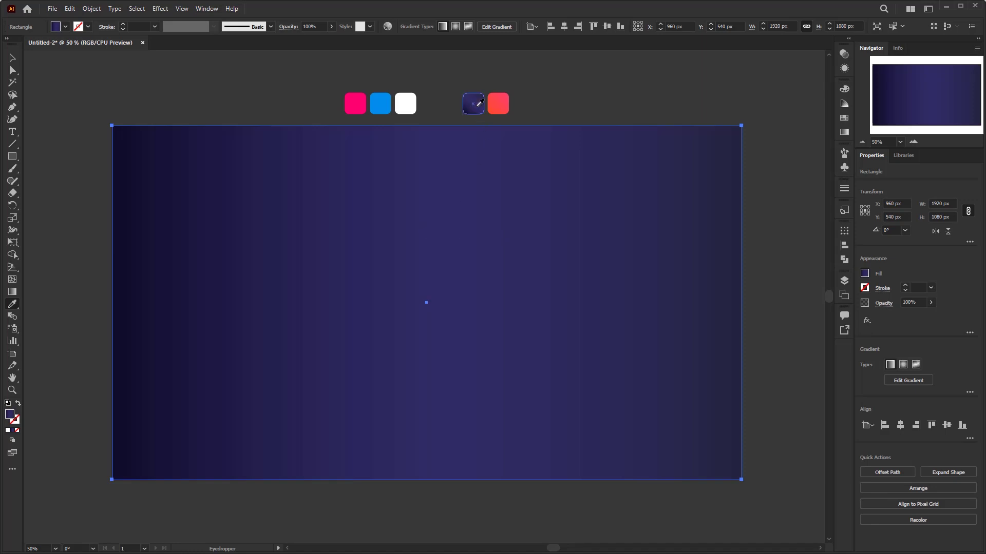
key("v")
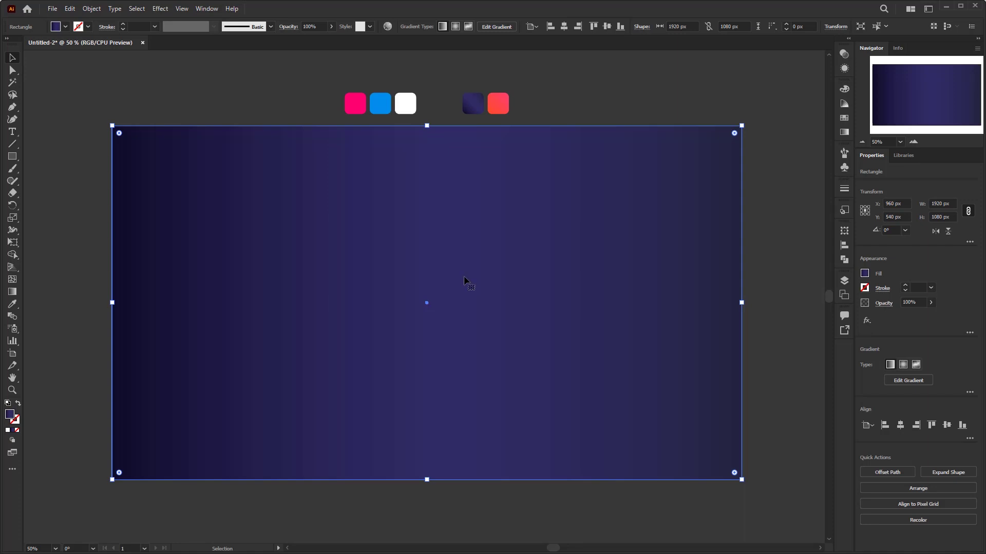
Set the background rectangle's gradient angle to 45°
left_click(844, 132)
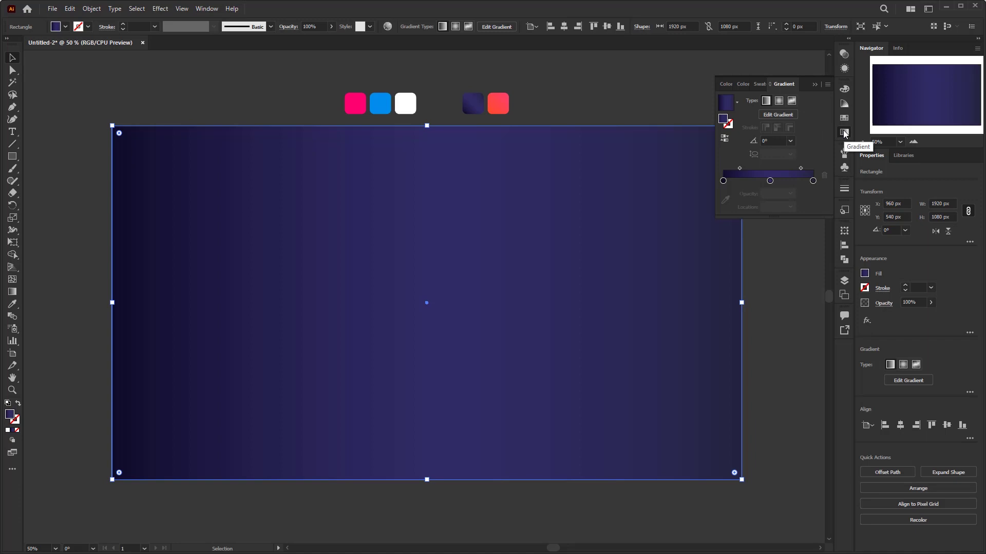
left_click(790, 141)
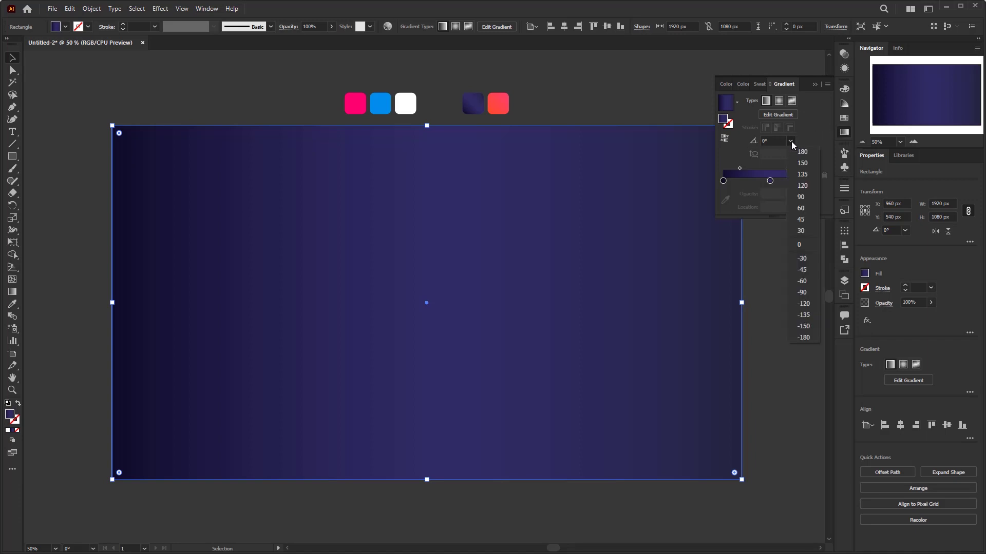
left_click(801, 220)
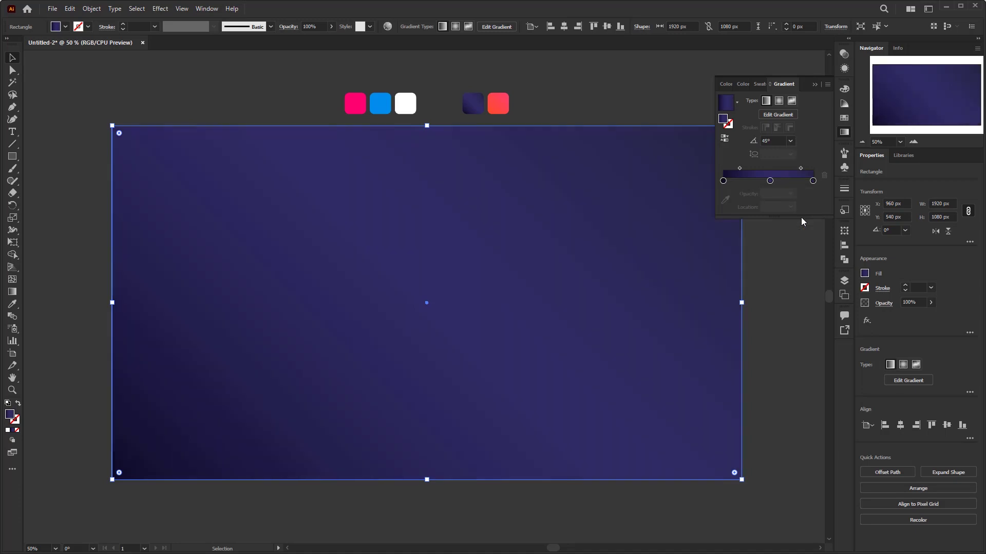
left_click(816, 84)
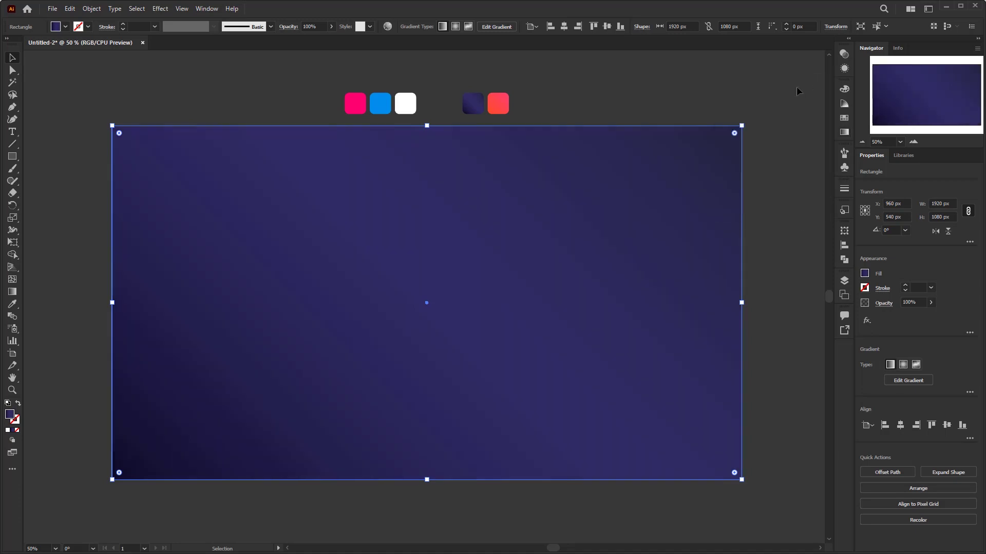
Lock the background rectangle with Object > Lock > Selection
left_click(642, 91)
left_click(306, 226)
left_click(99, 9)
mouse_move(105, 81)
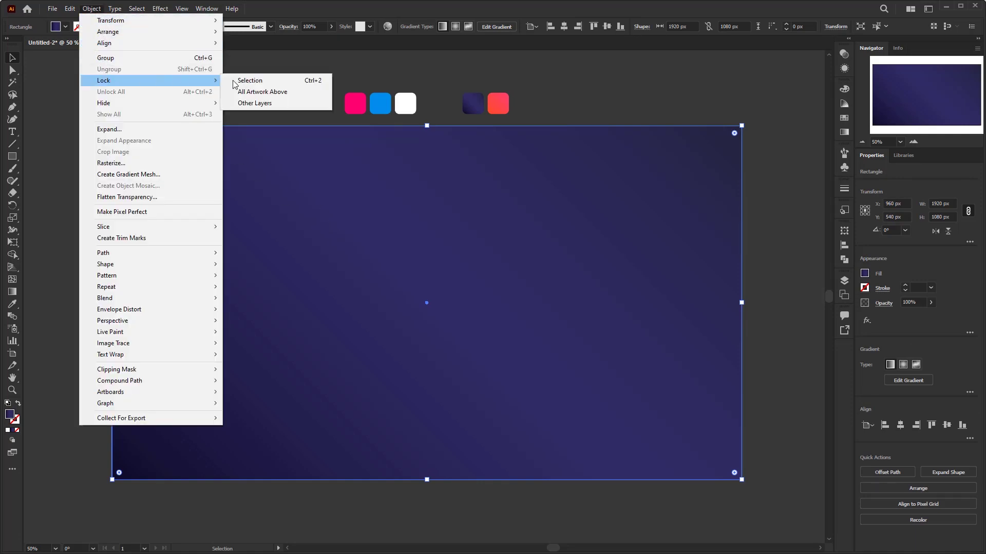
left_click(282, 82)
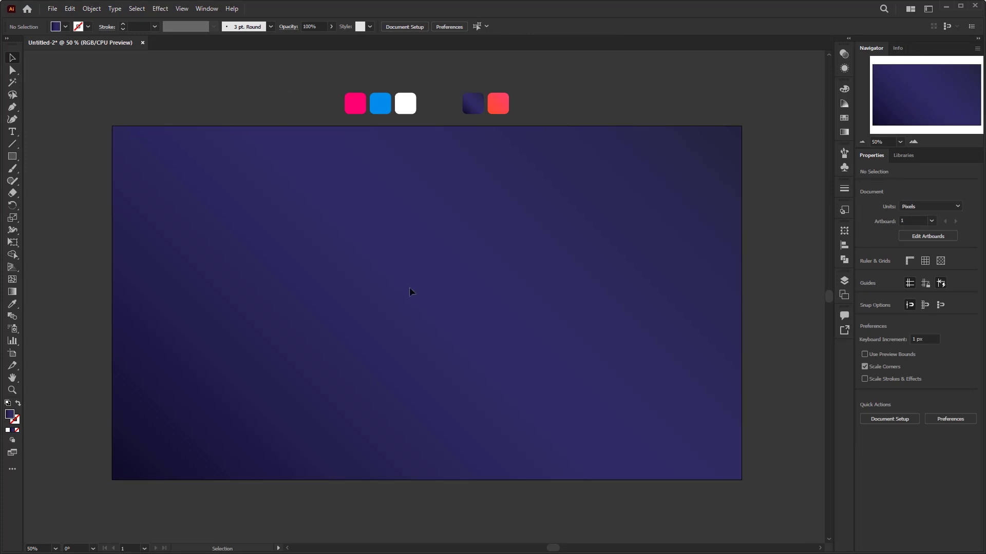
Marquee over the background to confirm it can no longer be selected
left_click_drag(541, 235, 402, 313)
left_click_drag(384, 208, 240, 319)
right_click(486, 255)
left_click(415, 229)
Place the word LADALIDI on the artboard with the Type Tool
left_click(12, 132)
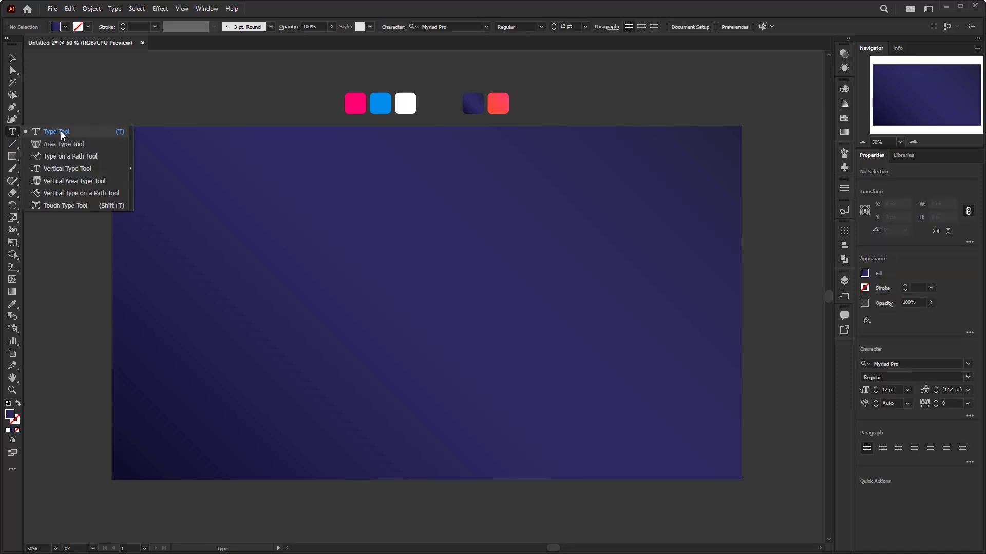
left_click(62, 133)
left_click(429, 293)
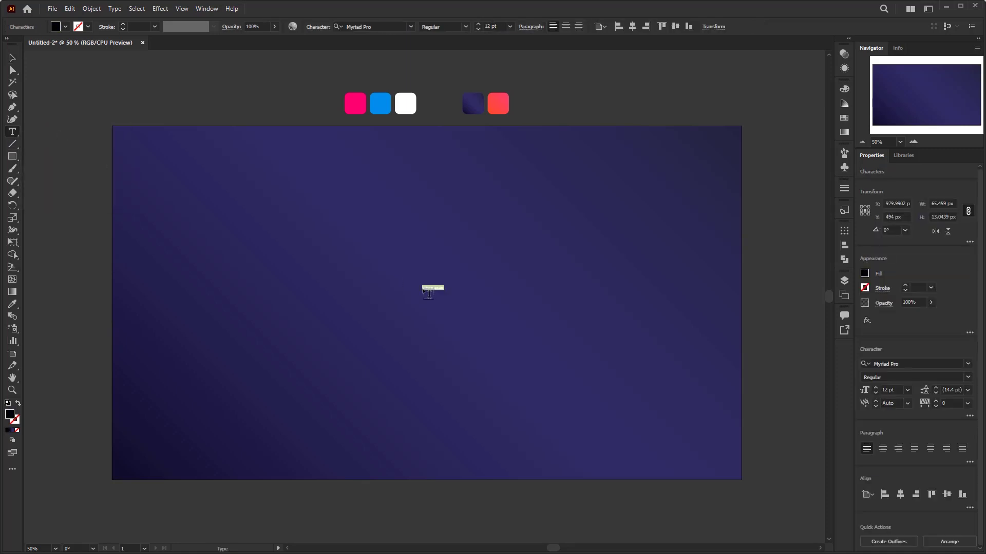
type("LADAUD")
key("Escape")
Set the text to 195 pt Montserrat Black Italic and centre it horizontally
left_click(500, 28)
type("19")
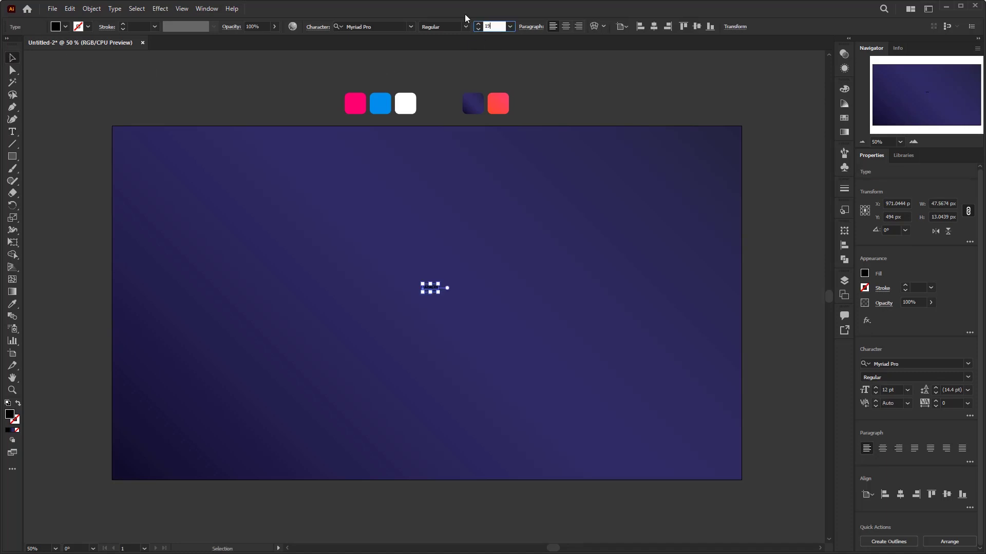
type("5")
key("Return")
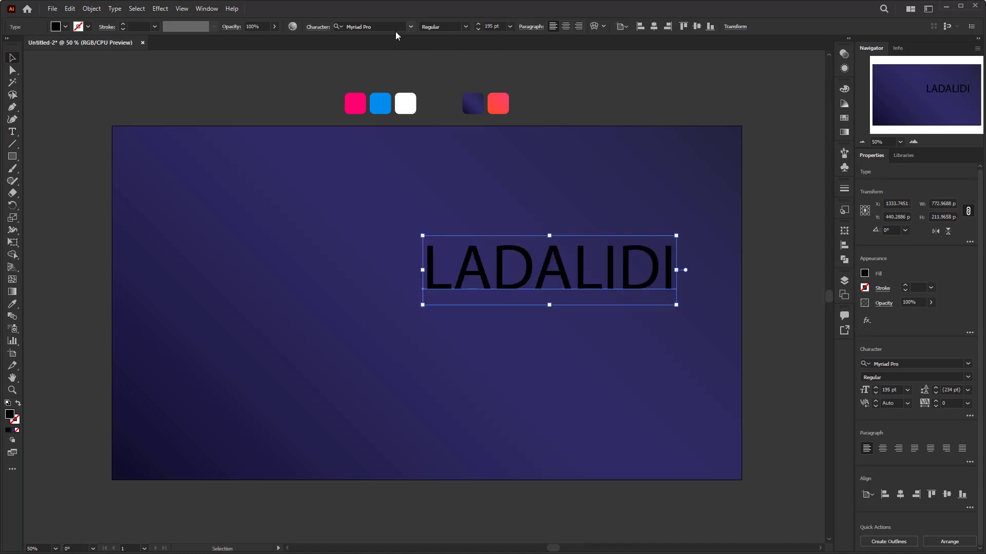
left_click(396, 28)
type("MONT")
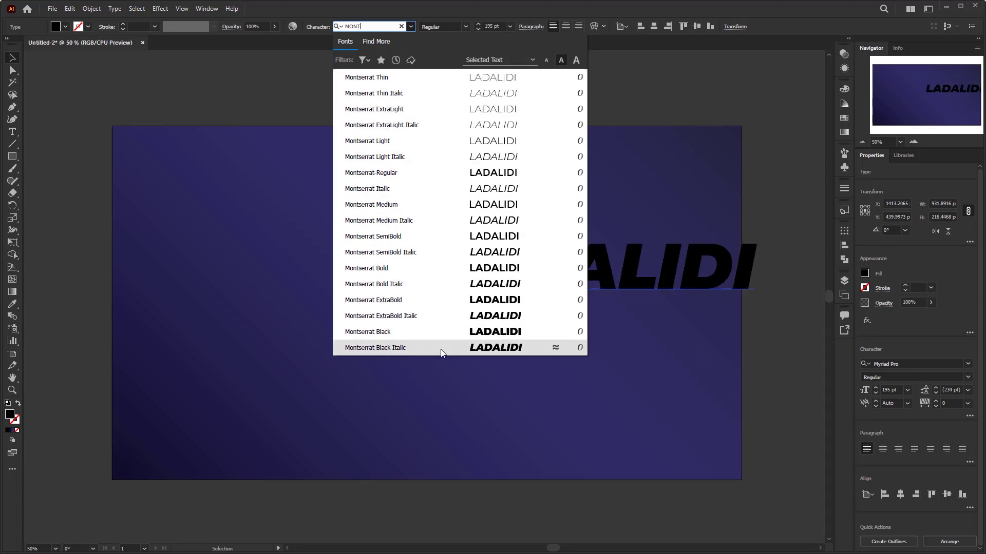
left_click(405, 348)
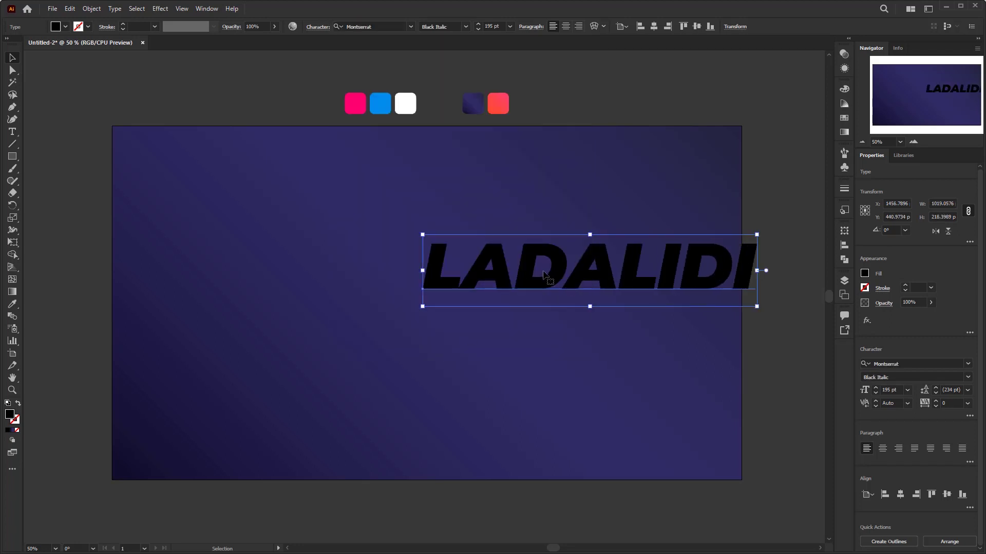
left_click(653, 27)
Centre LADALIDI vertically, set 200 tracking, re-centre it horizontally and show the Appearance panel
left_click(697, 26)
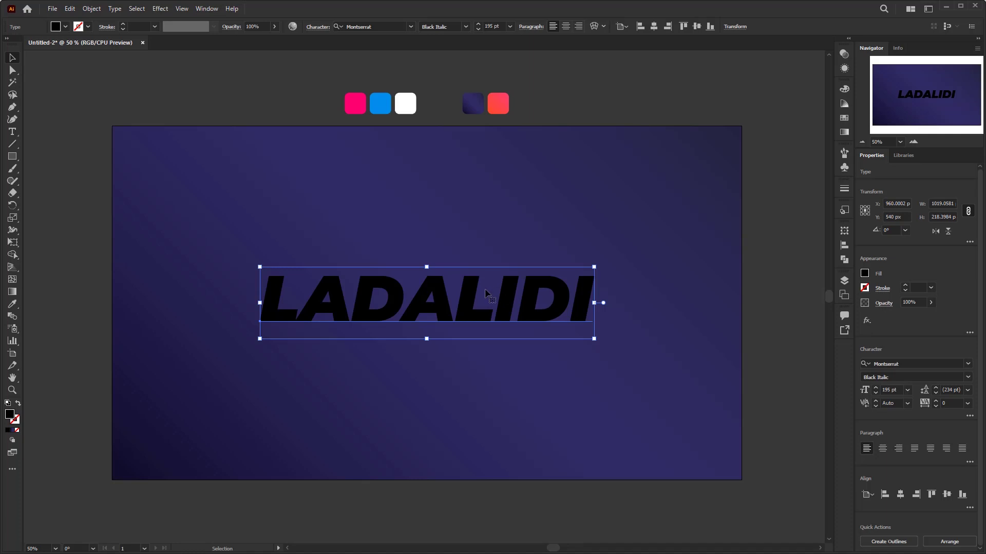
left_click(314, 27)
left_click(315, 27)
left_click(314, 29)
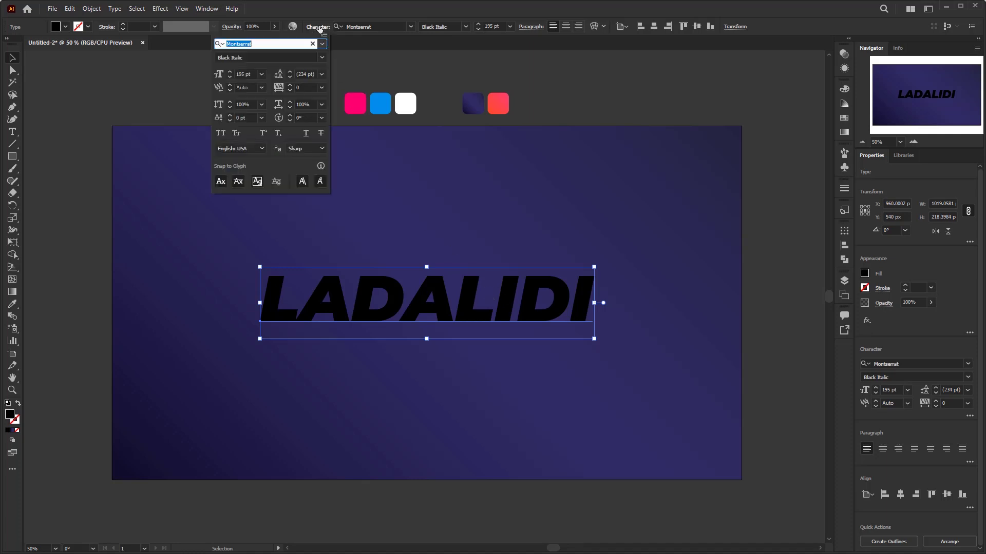
left_click(305, 88)
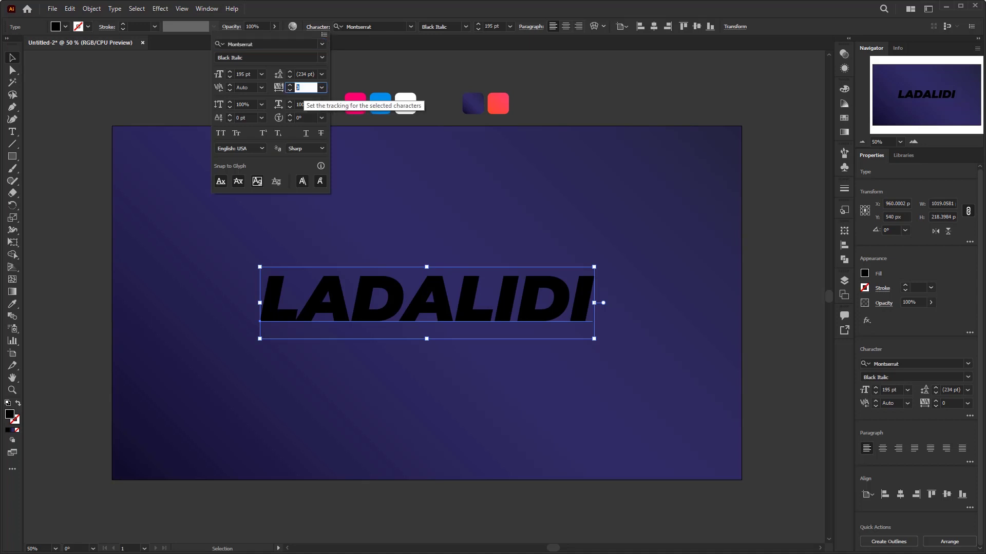
type("200")
key("Return")
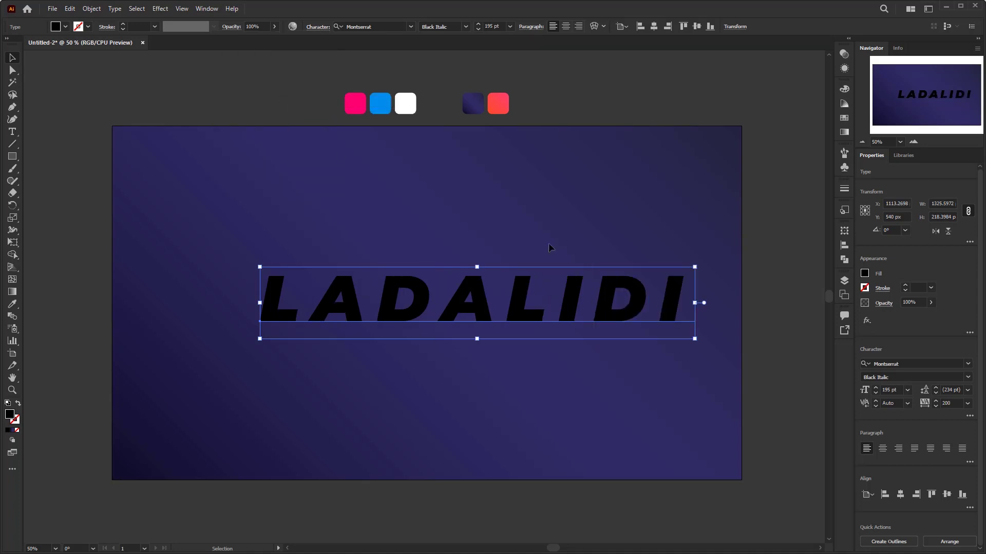
left_click(655, 26)
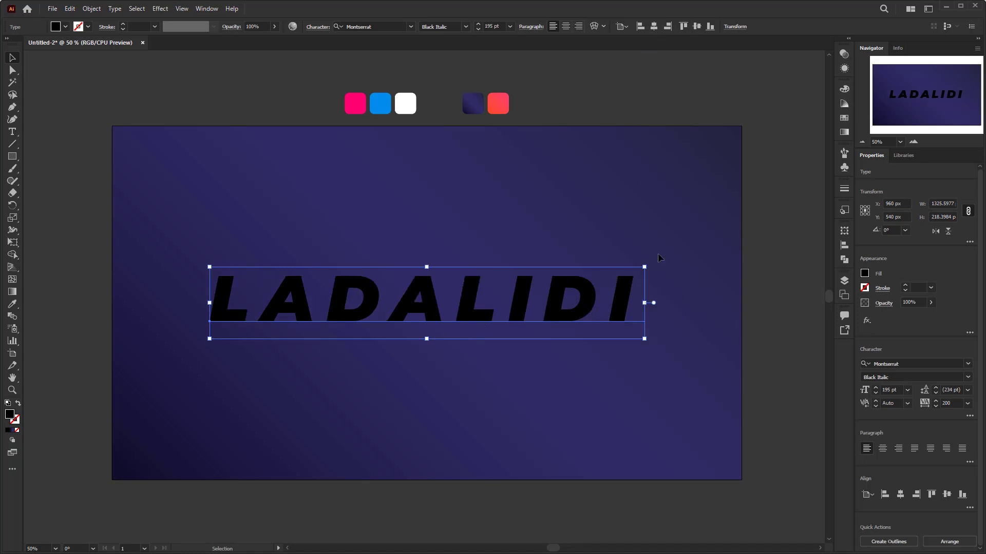
left_click(845, 69)
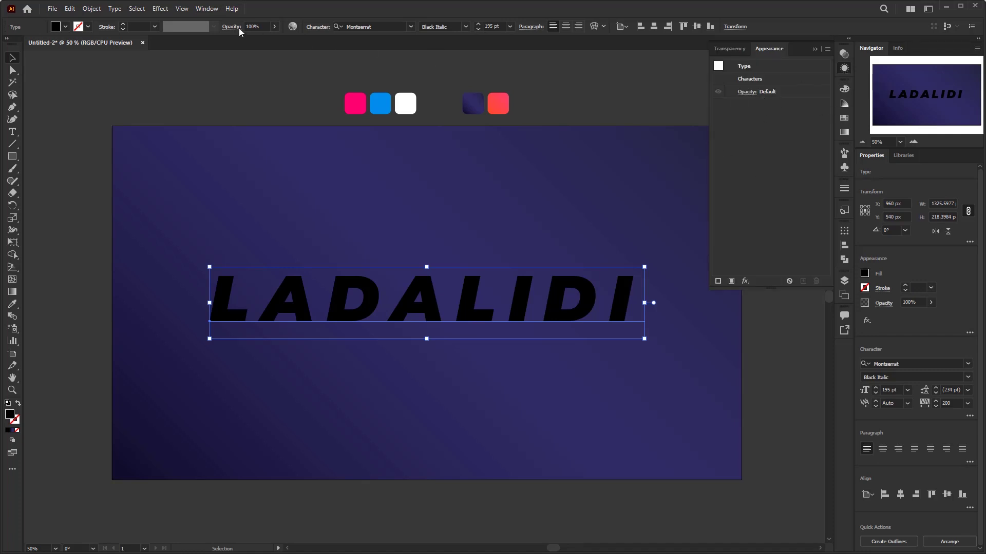
Set the LADALIDI characters' fill to None in Appearance, then return to the Type level
left_click(209, 9)
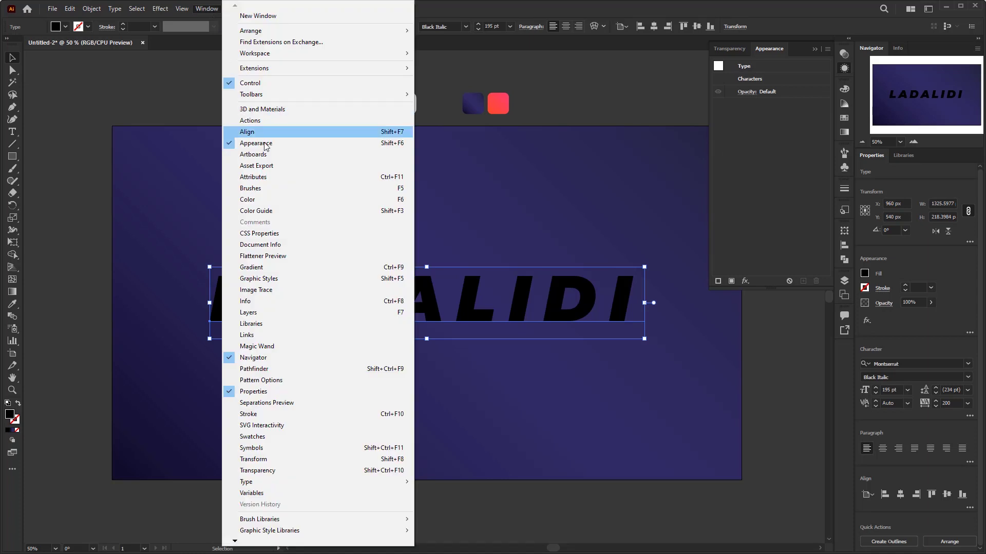
left_click(757, 141)
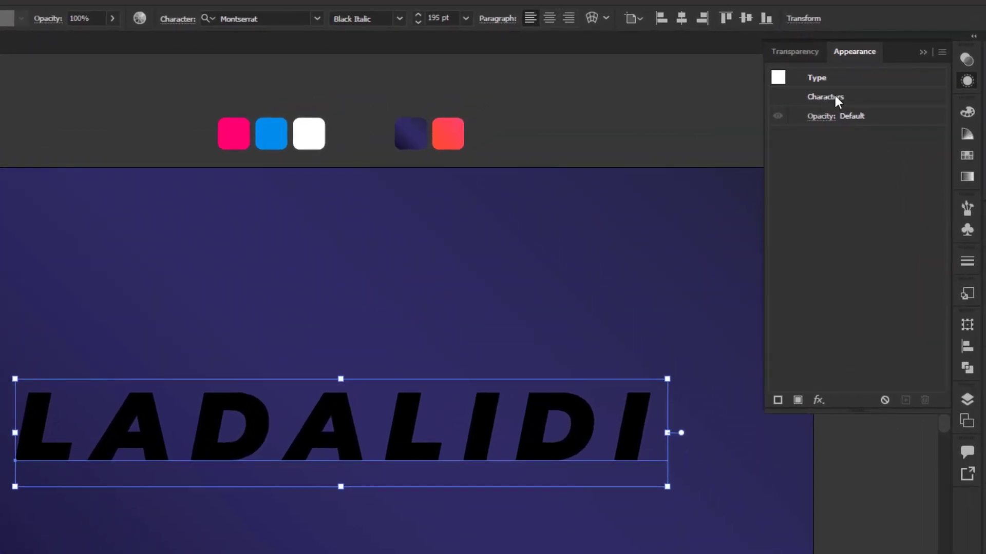
double_click(827, 97)
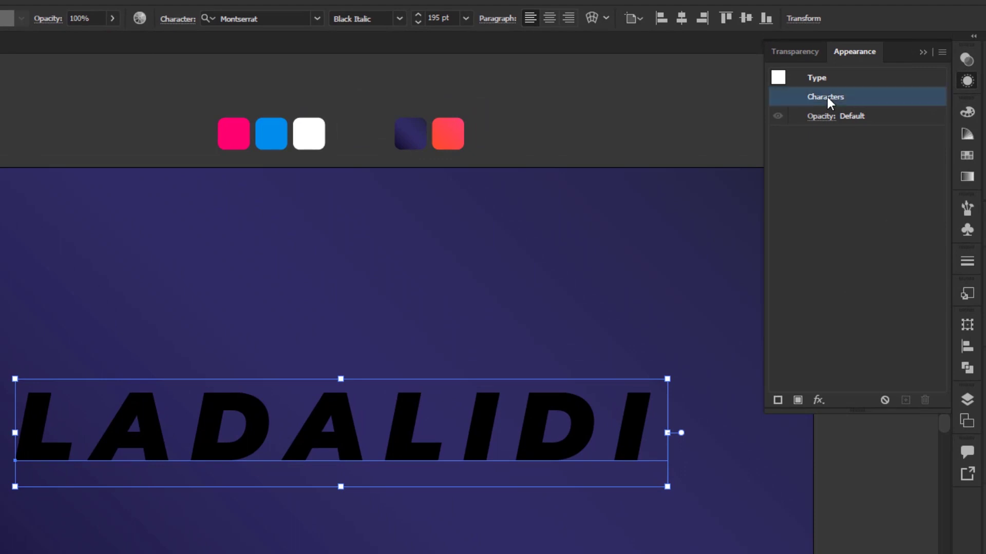
left_click(873, 135)
left_click(860, 136)
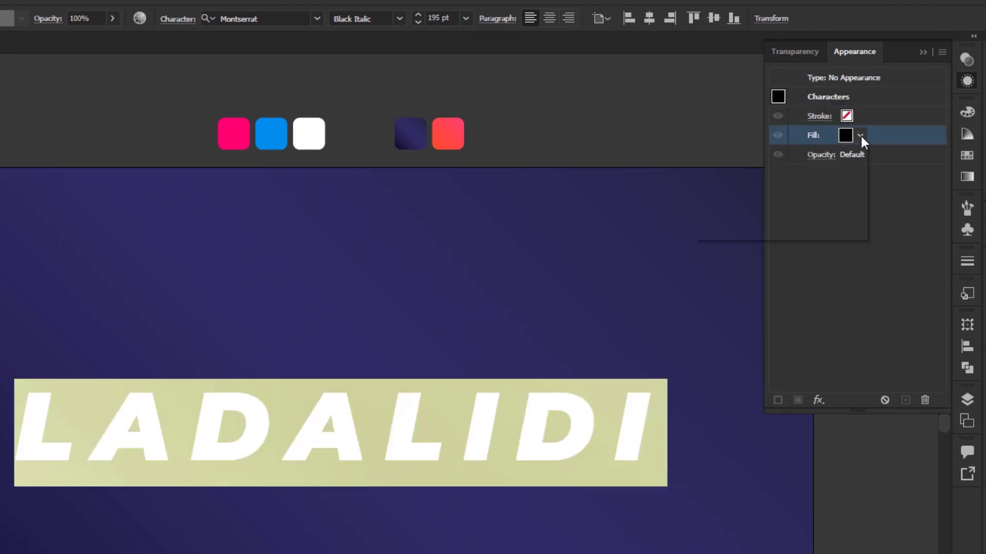
left_click(861, 135)
left_click(861, 135)
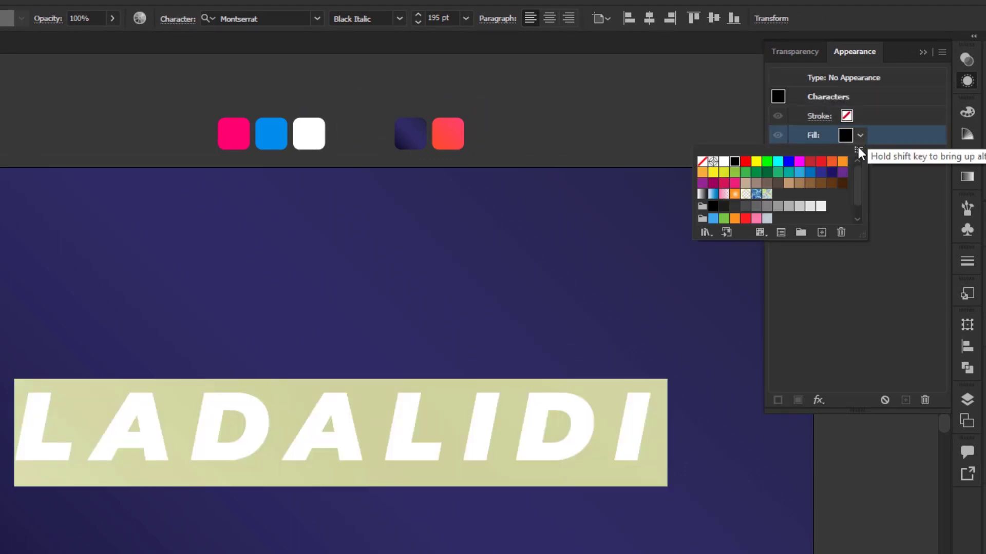
left_click(702, 163)
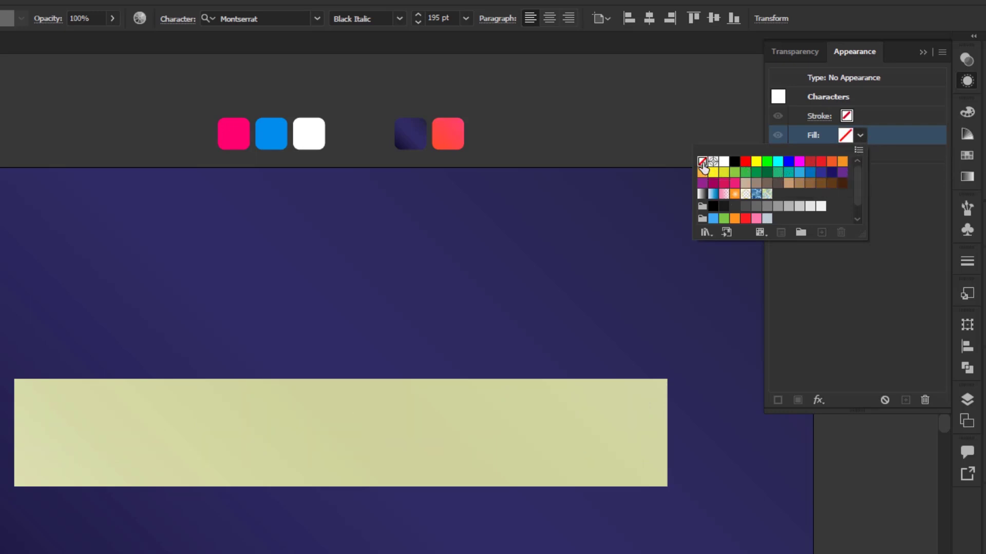
left_click(906, 181)
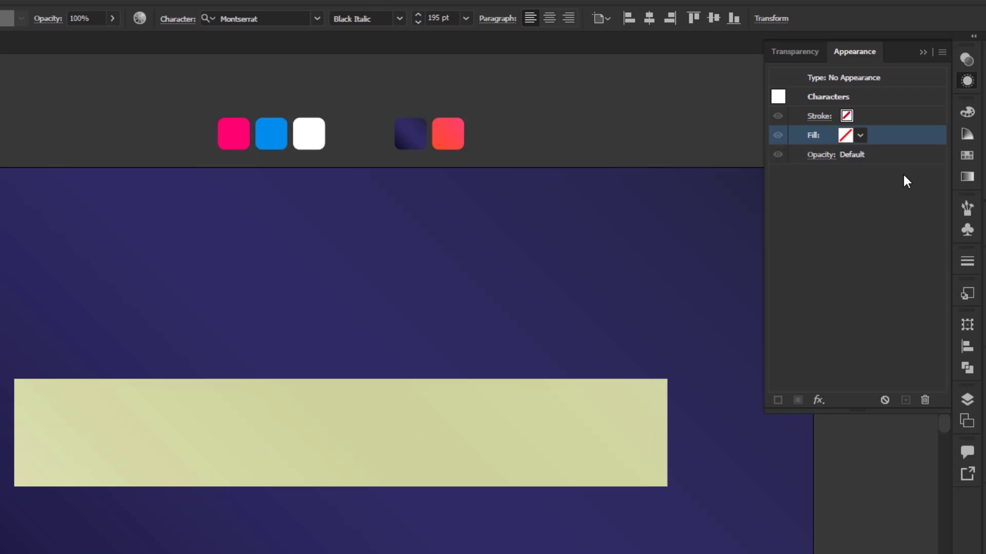
left_click(839, 76)
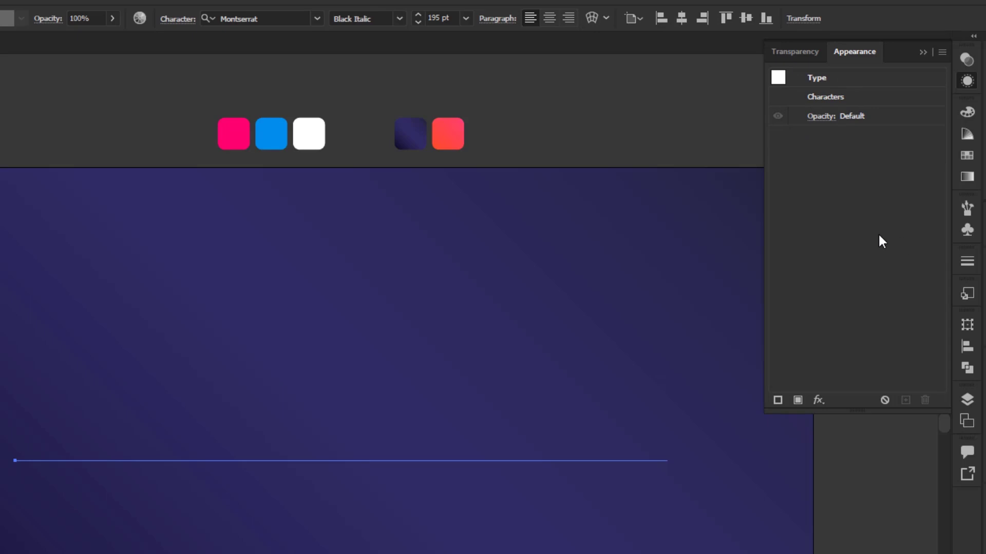
key("Escape")
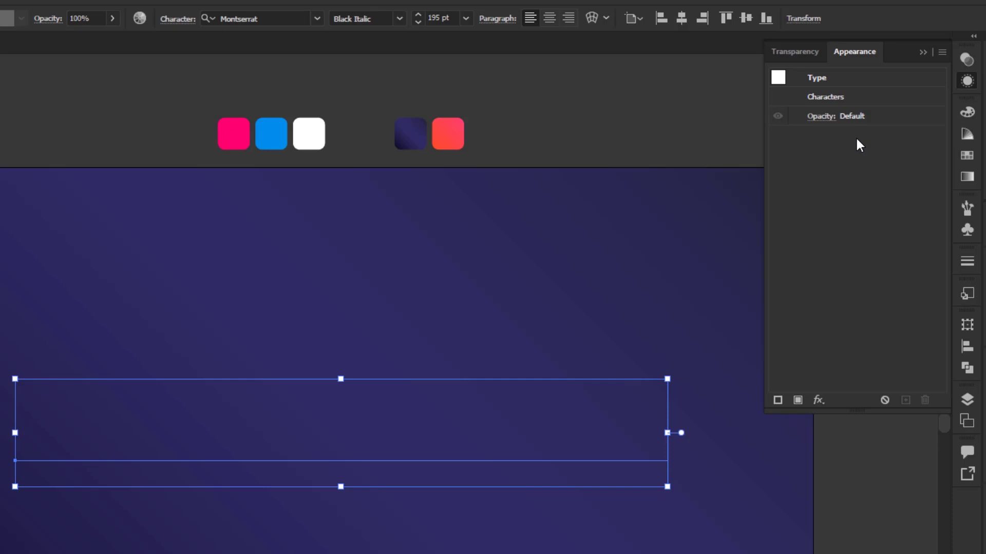
Add a near-black fill with no stroke to the whole LADALIDI type object
left_click(797, 401)
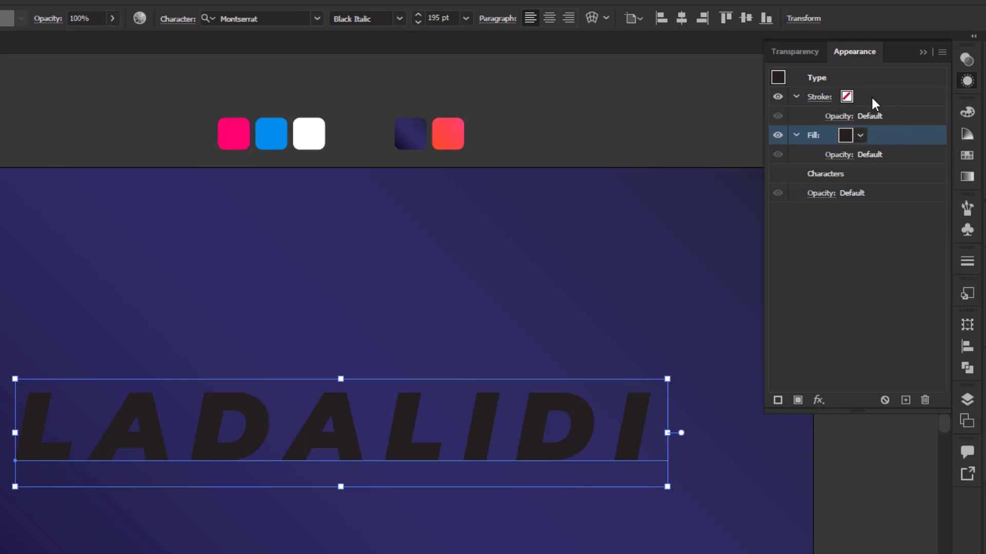
left_click(858, 136)
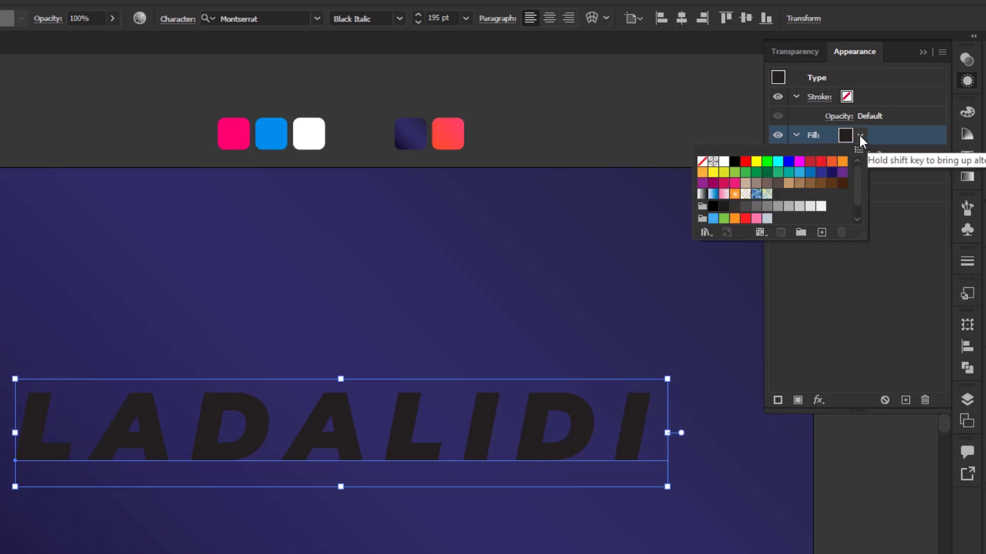
left_click_drag(858, 237, 862, 290)
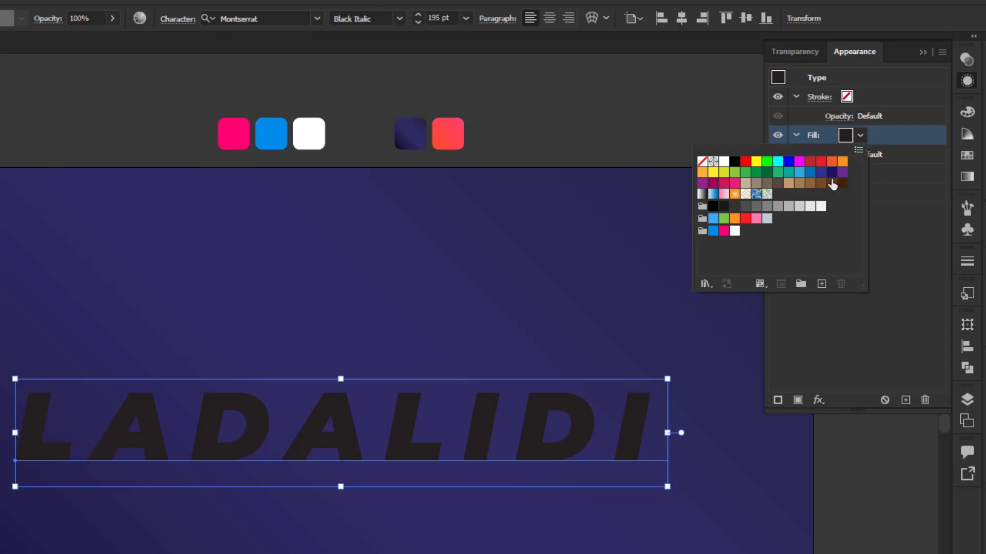
left_click(860, 136)
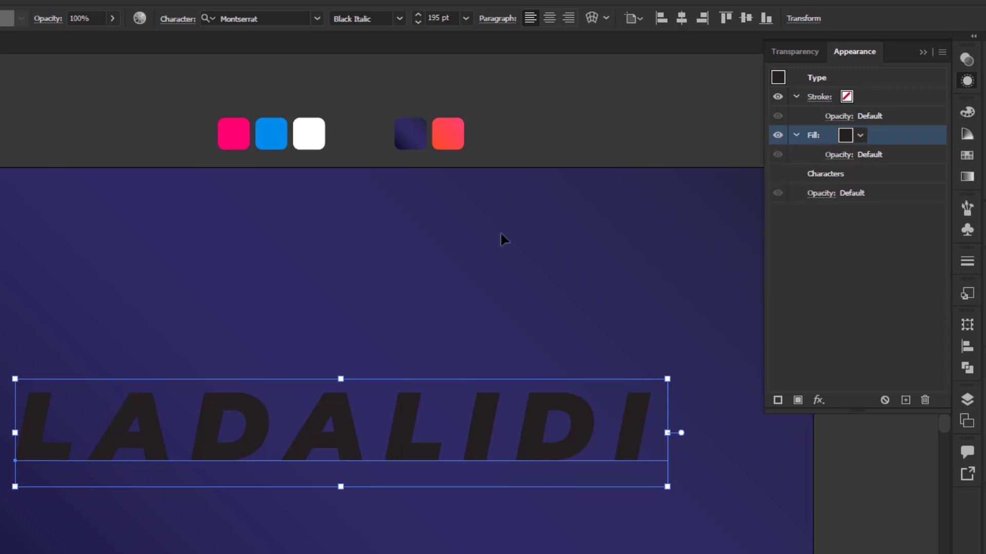
Create a white 500 × 5 px rectangle on the artboard with the Rectangle tool
left_click(402, 255)
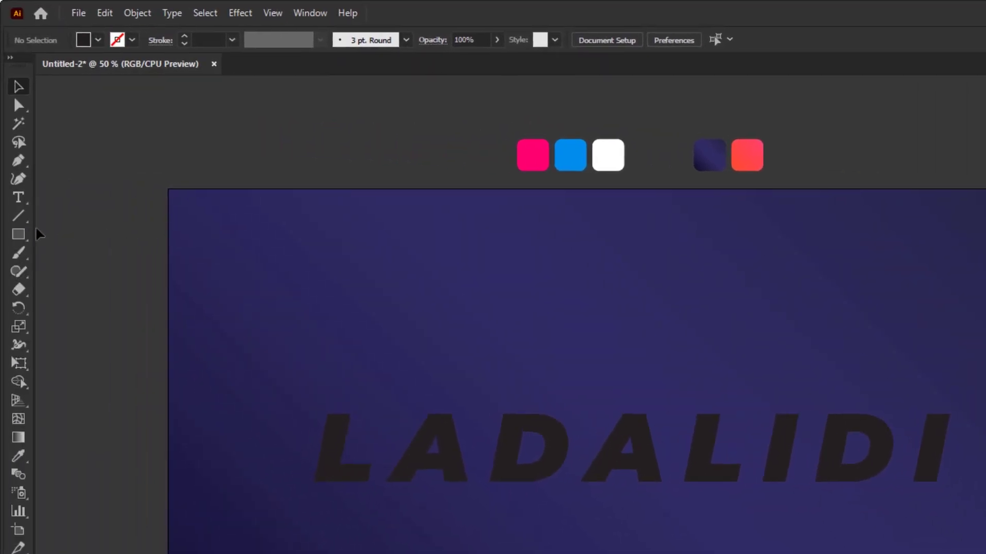
left_click(18, 234)
left_click(96, 235)
left_click(464, 267)
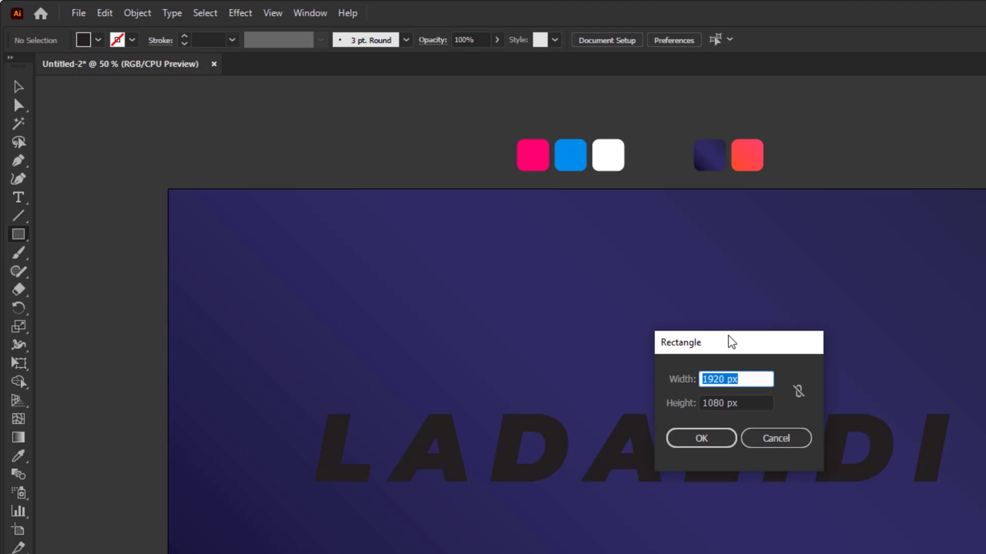
type("500")
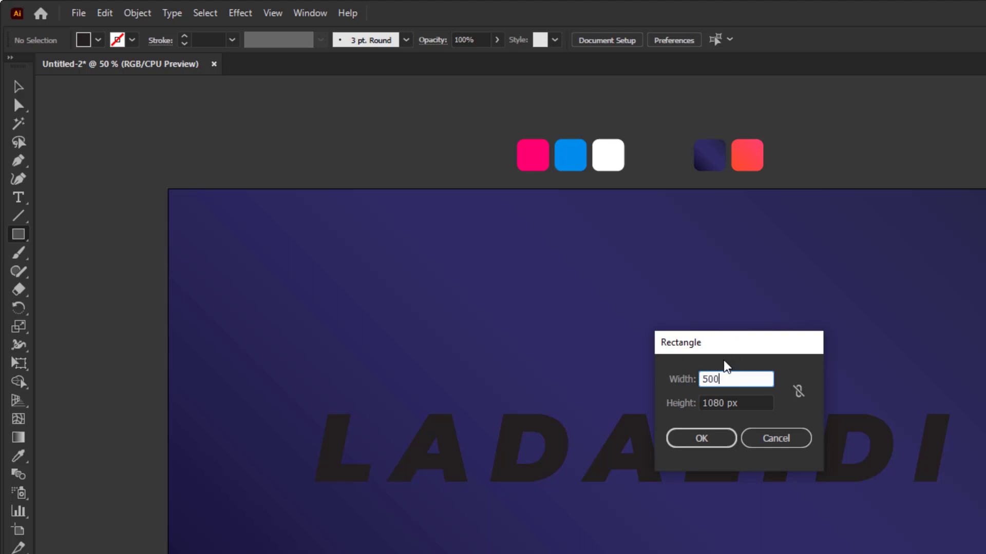
key("Tab")
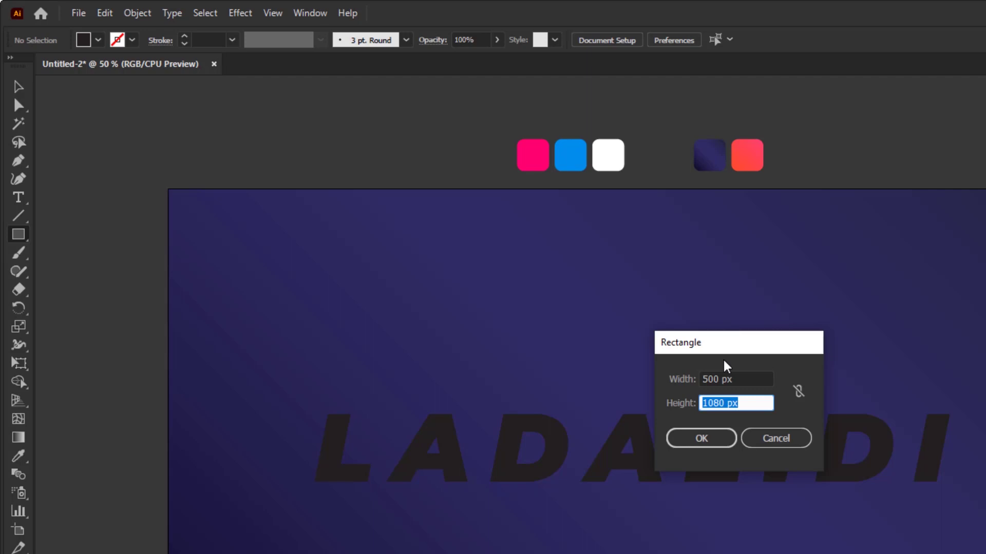
type("5")
left_click(702, 439)
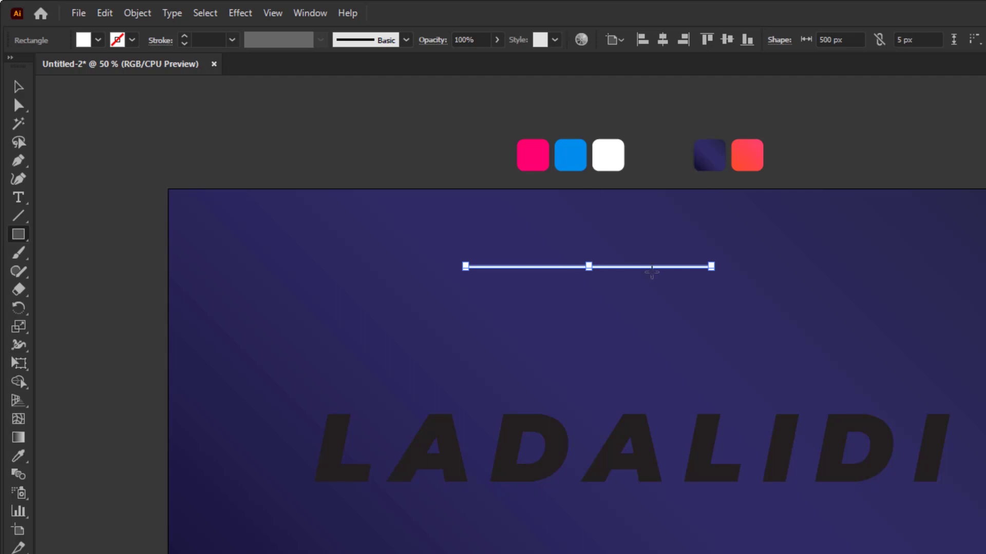
Turn the white bar into a new pattern via Object > Pattern > Make
key("v")
left_click(136, 13)
mouse_move(221, 413)
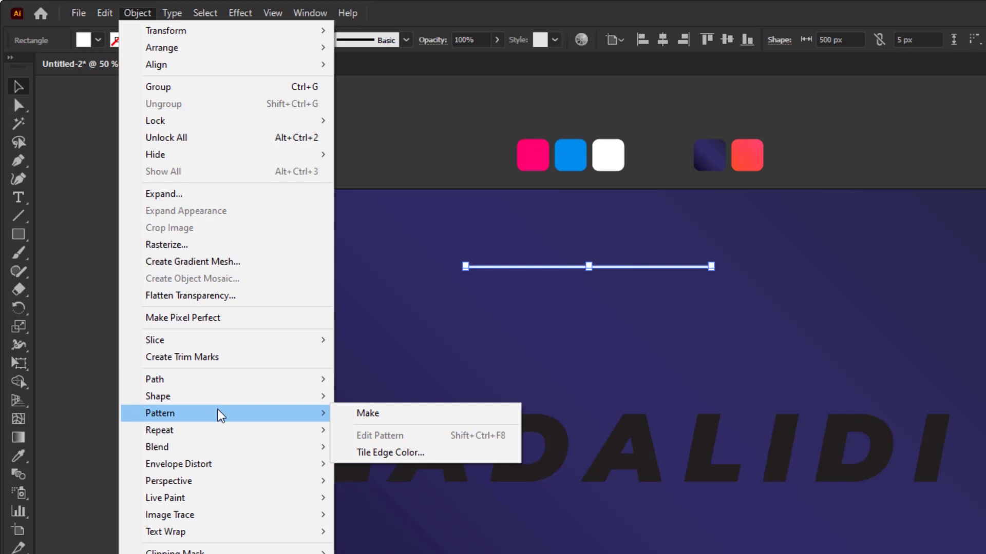
left_click(410, 419)
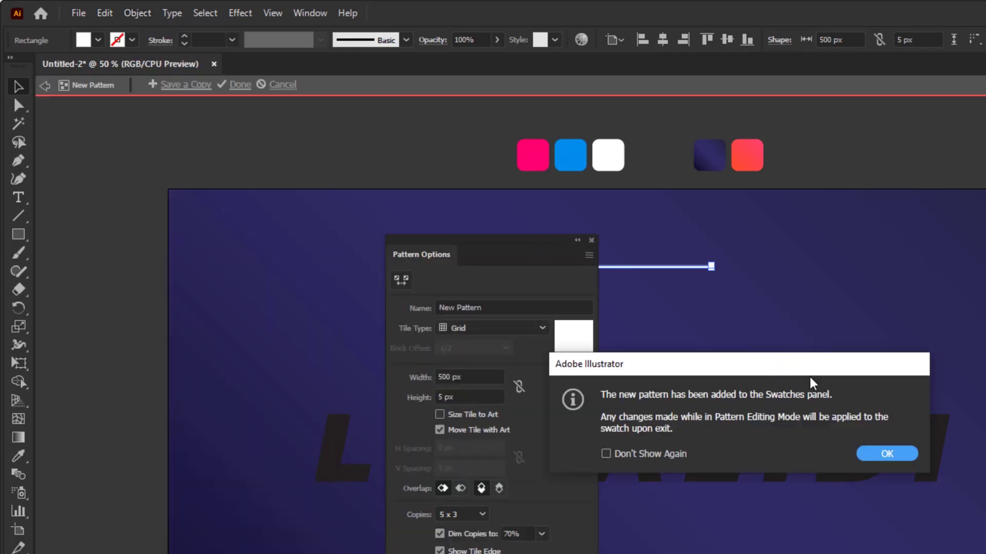
left_click(896, 459)
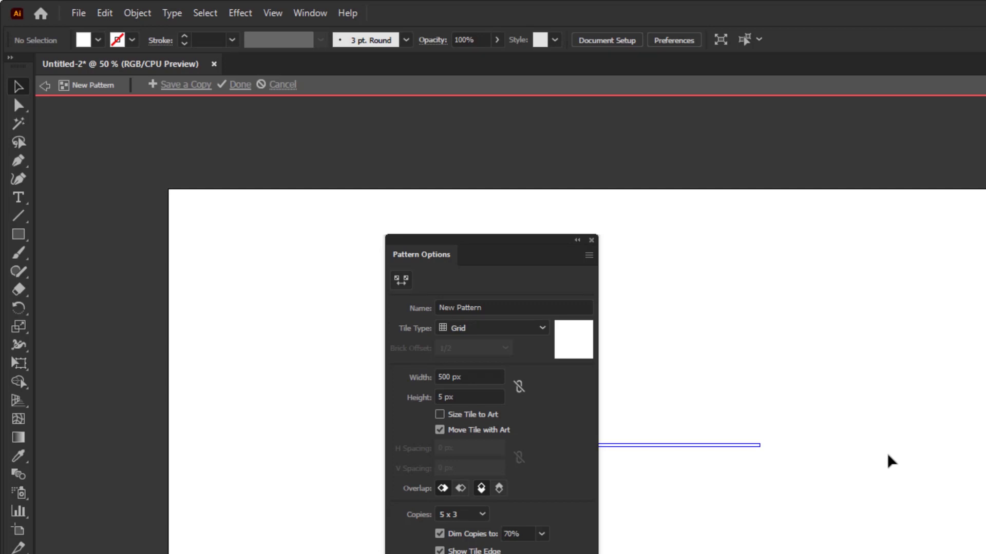
Name the pattern 'Stripe pattern', set its tile height to 12 px, and finish editing
left_click(494, 307)
type("S")
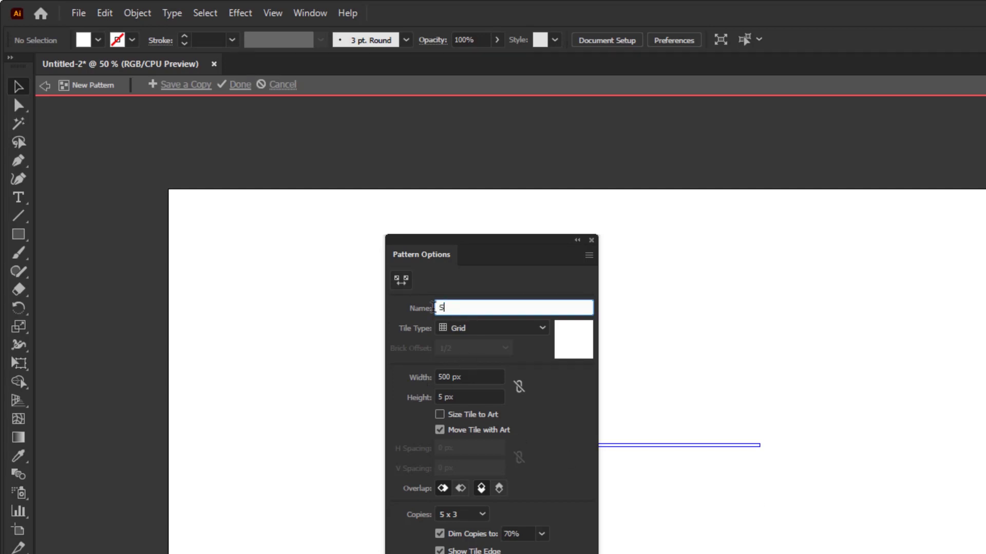
type("tripe pattern")
left_click(435, 397)
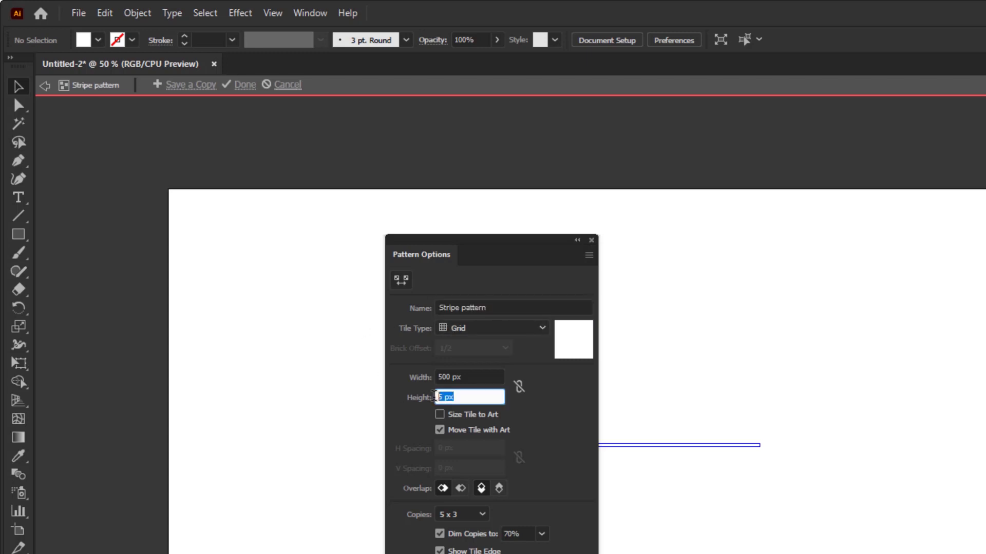
type("12")
left_click(244, 85)
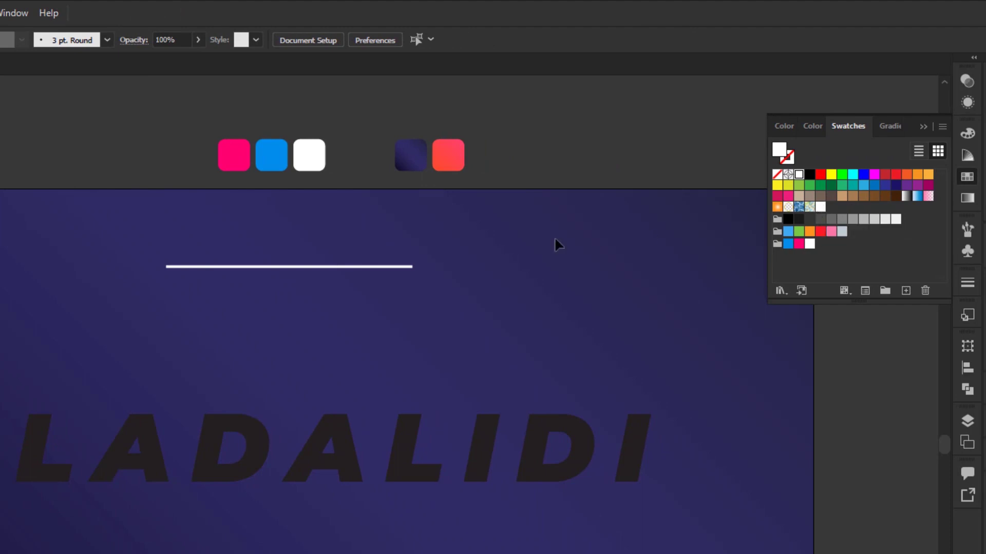
Delete the white line and fill the LADALIDI text with the Stripe pattern swatch
left_click(382, 267)
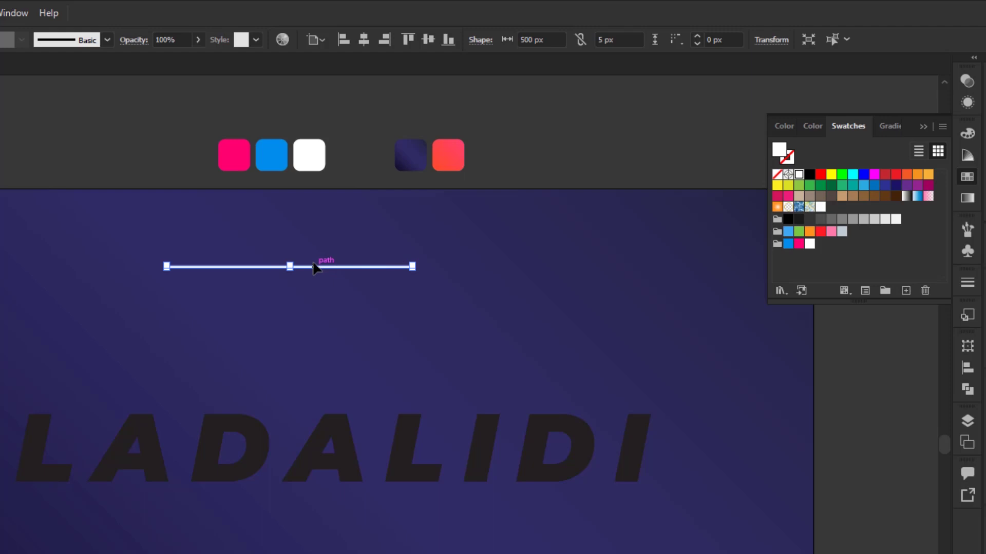
key("Delete")
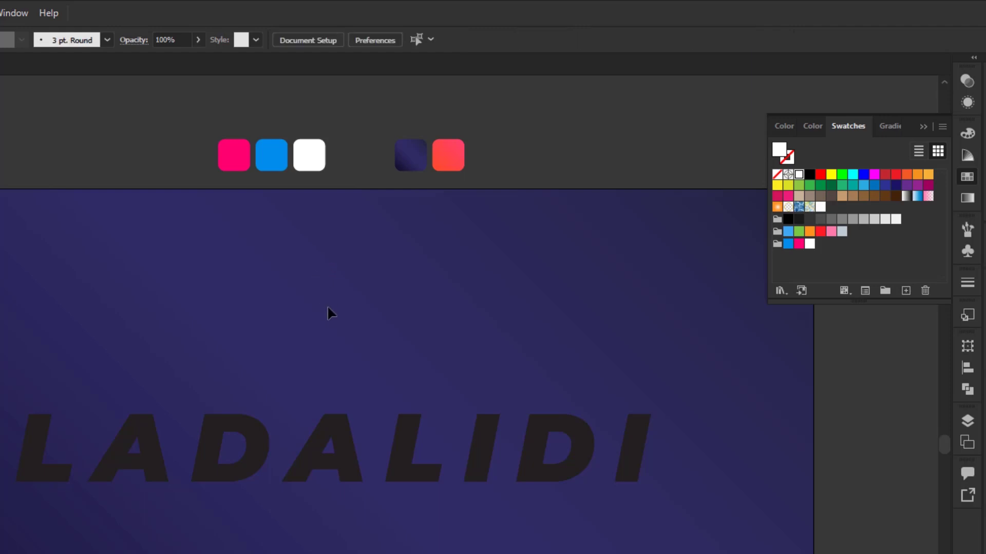
left_click_drag(326, 307, 356, 453)
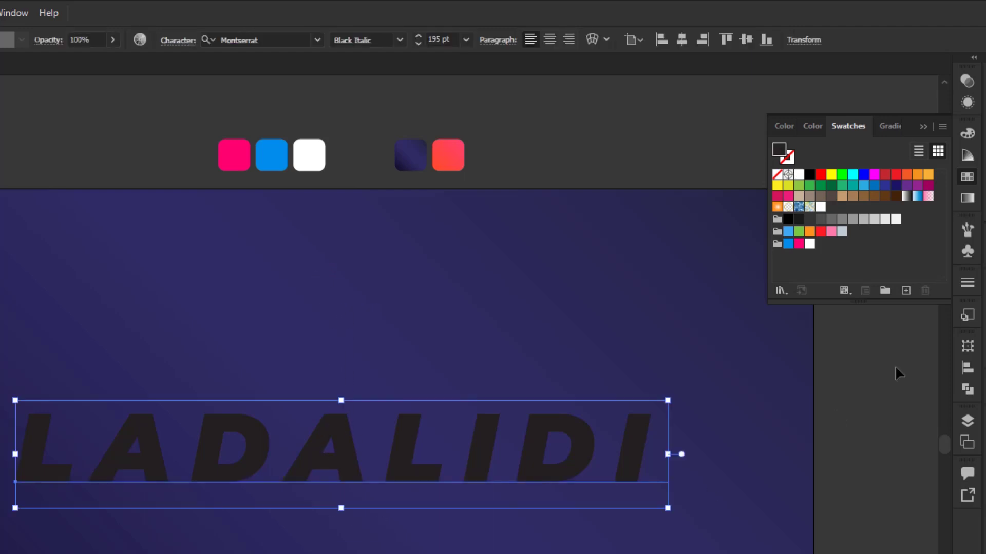
left_click(968, 102)
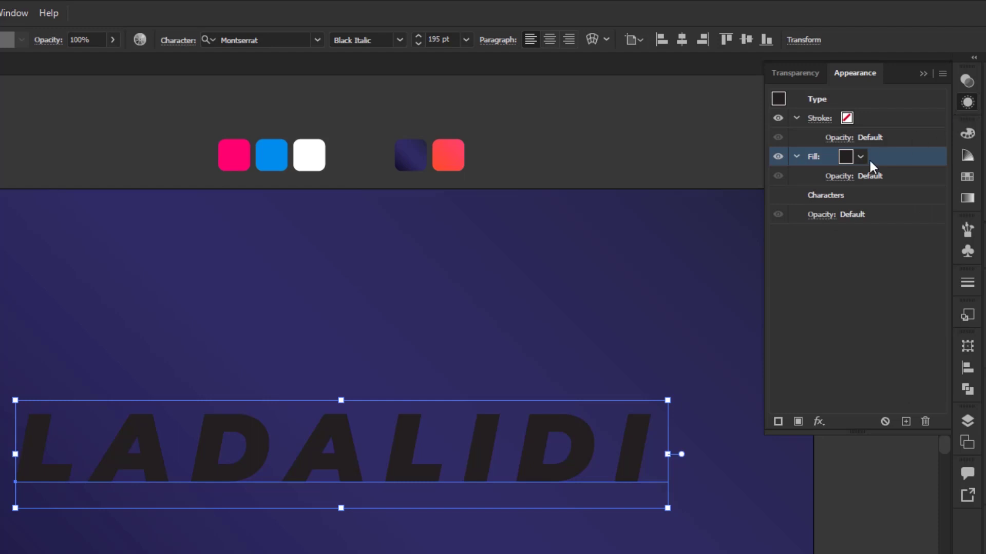
left_click(861, 157)
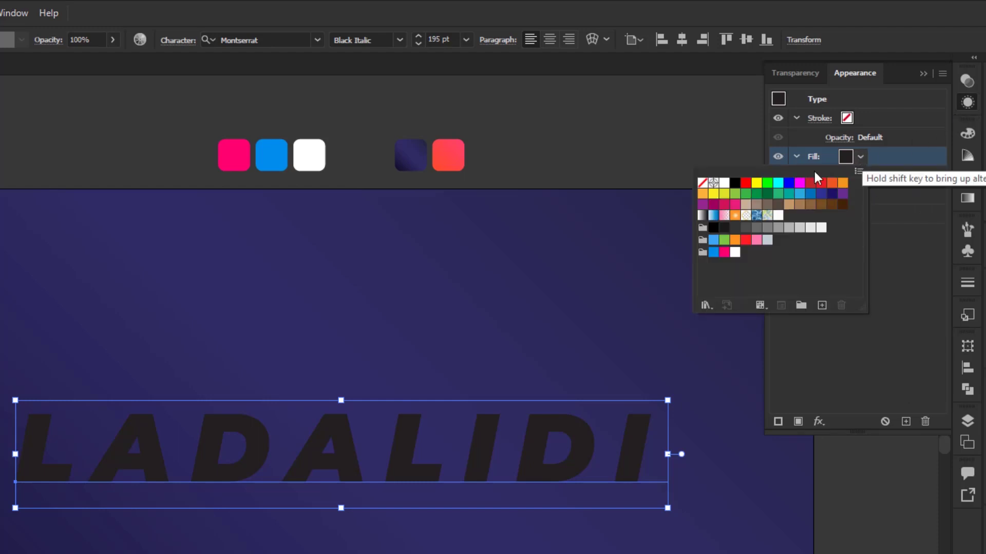
left_click(779, 216)
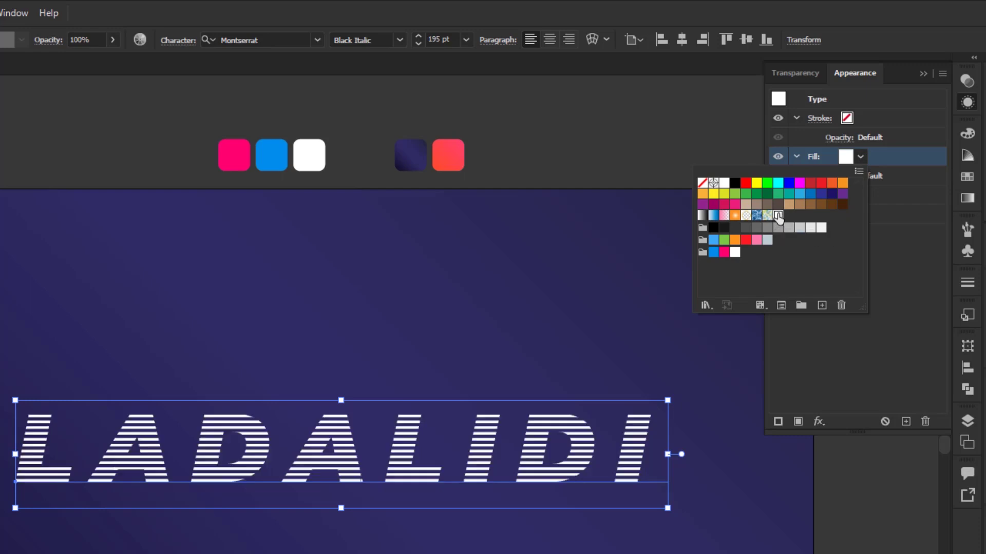
left_click(914, 268)
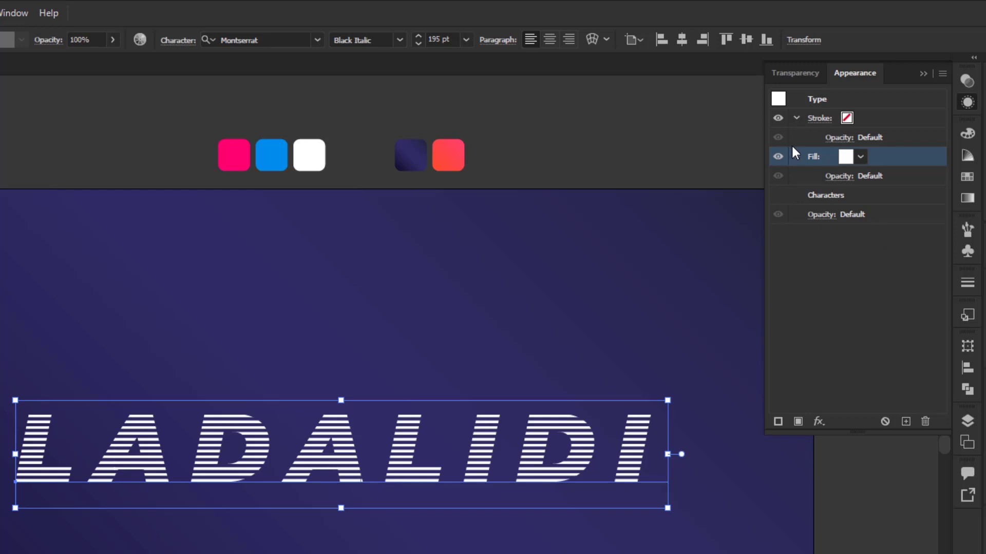
Add a second, pink fill to the LADALIDI characters in Appearance
left_click(869, 245)
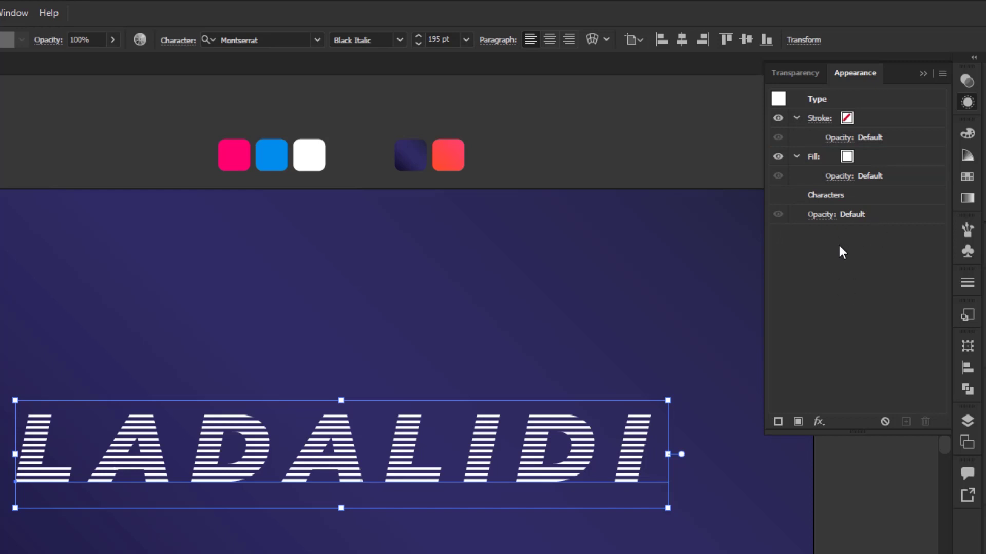
left_click(825, 195)
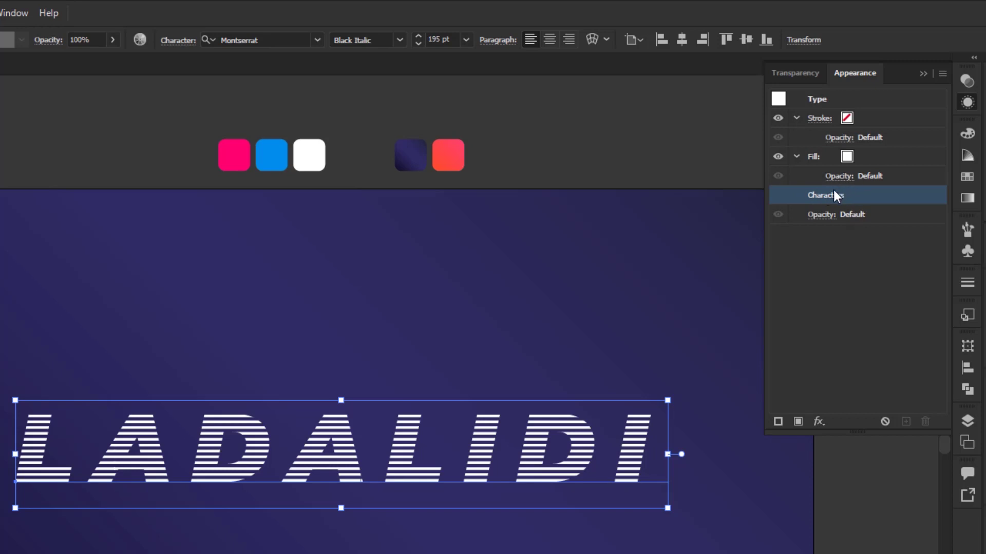
left_click(797, 419)
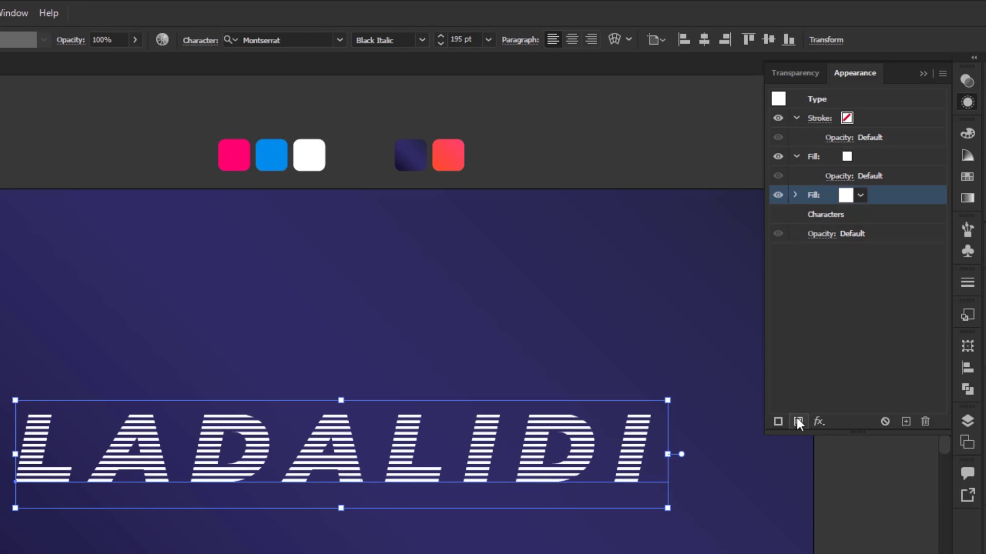
left_click(860, 196)
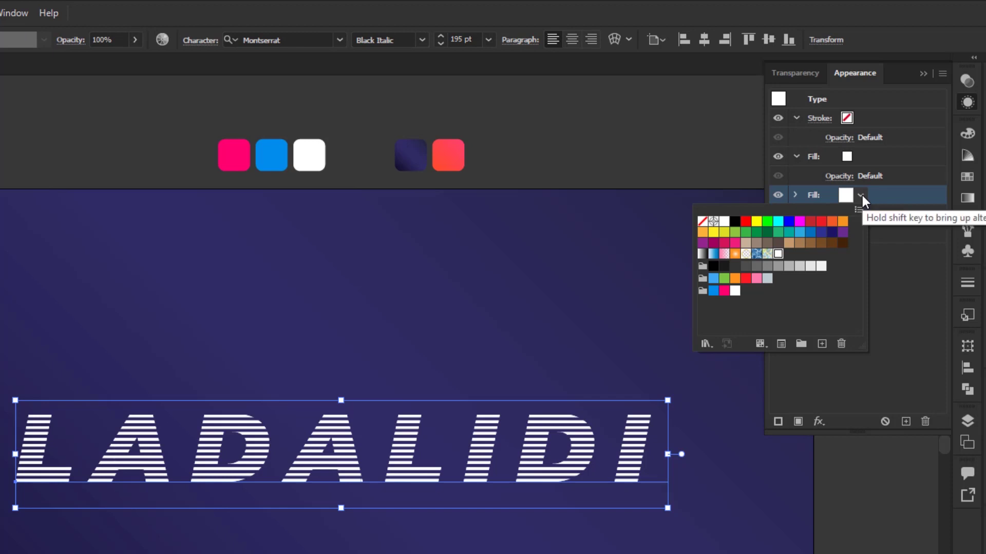
left_click(860, 196)
left_click(859, 196)
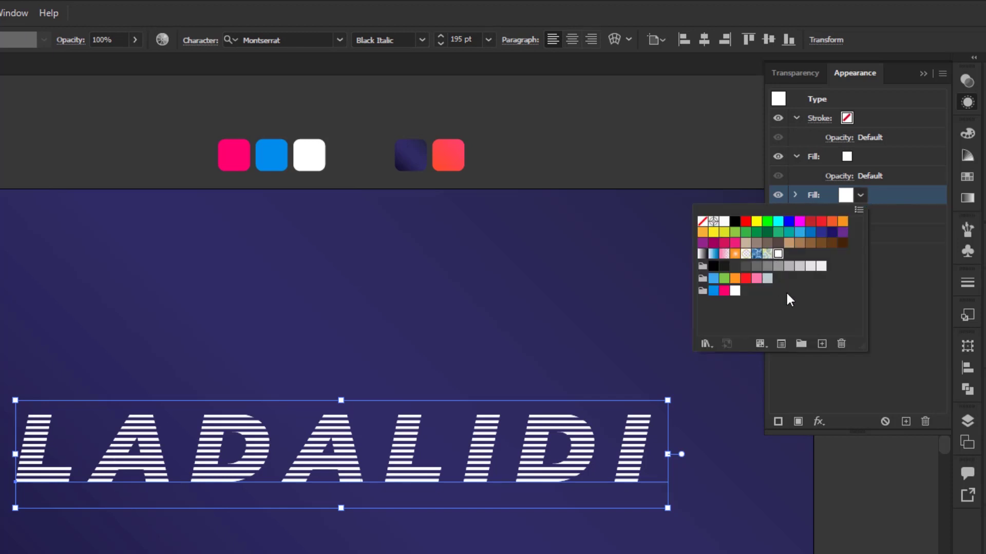
left_click(724, 291)
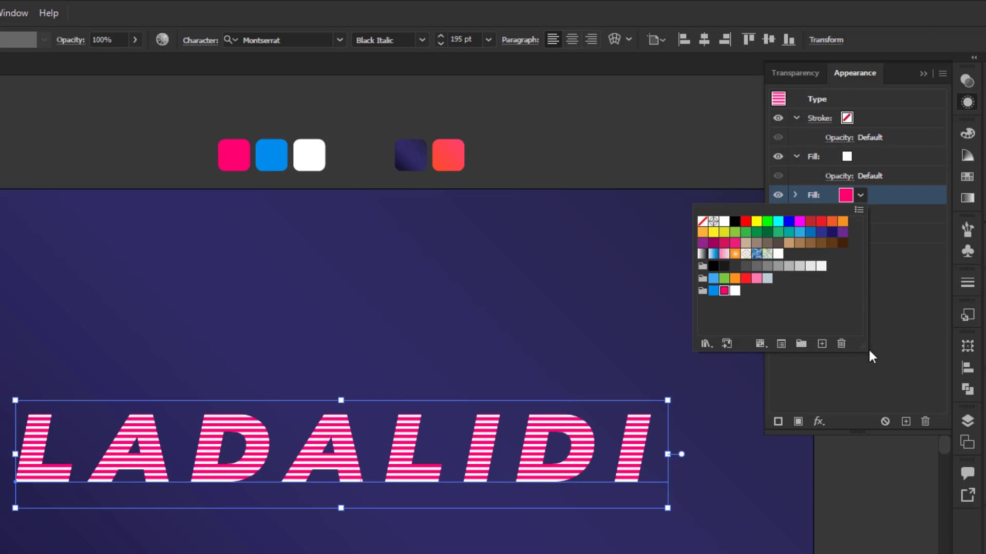
left_click(818, 421)
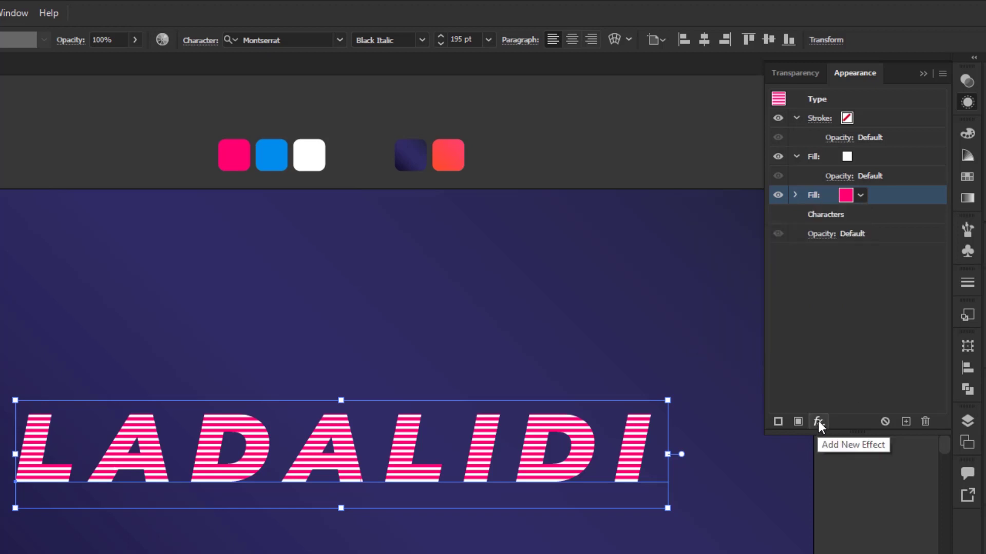
Apply a Transform effect moving the pink fill 15 px horizontally and 15 px vertically
left_click(818, 421)
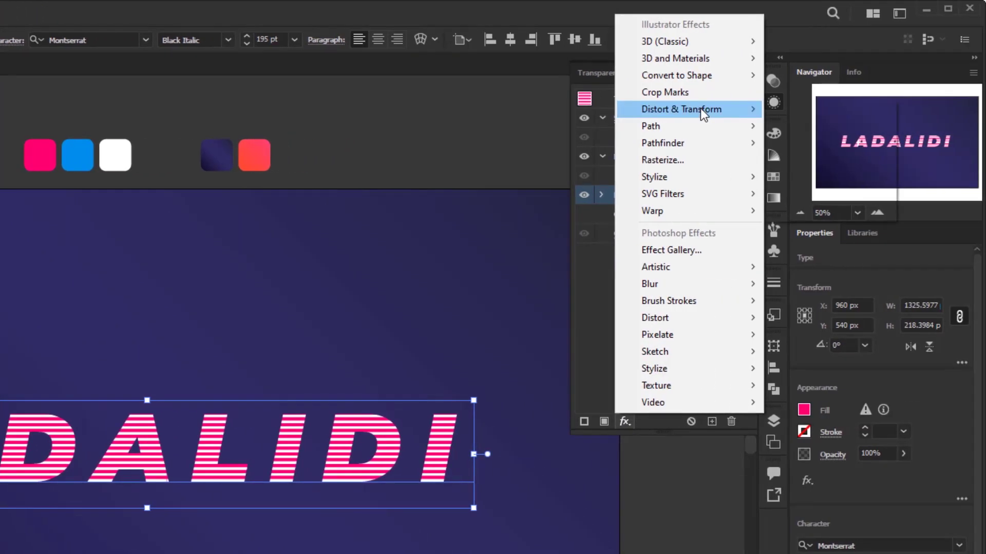
mouse_move(897, 109)
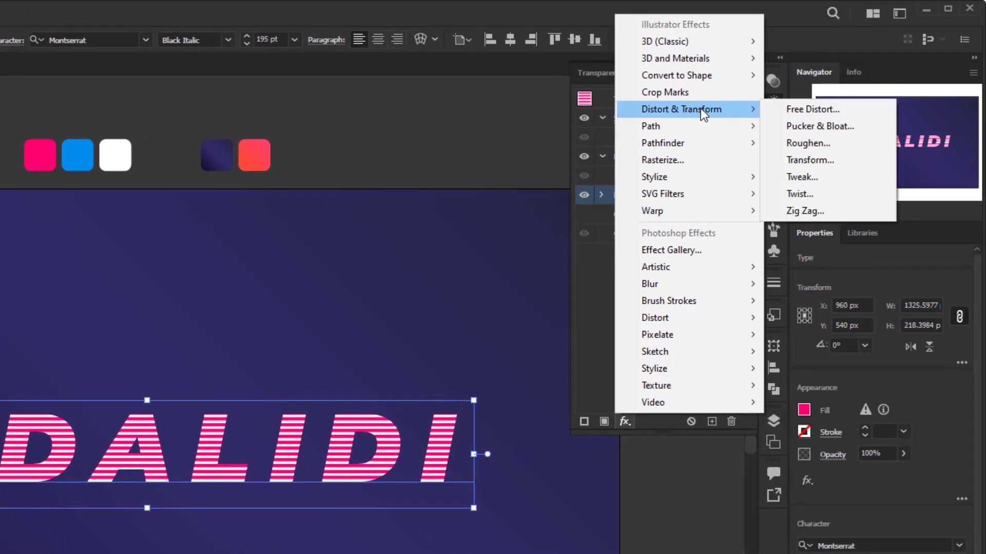
left_click(815, 159)
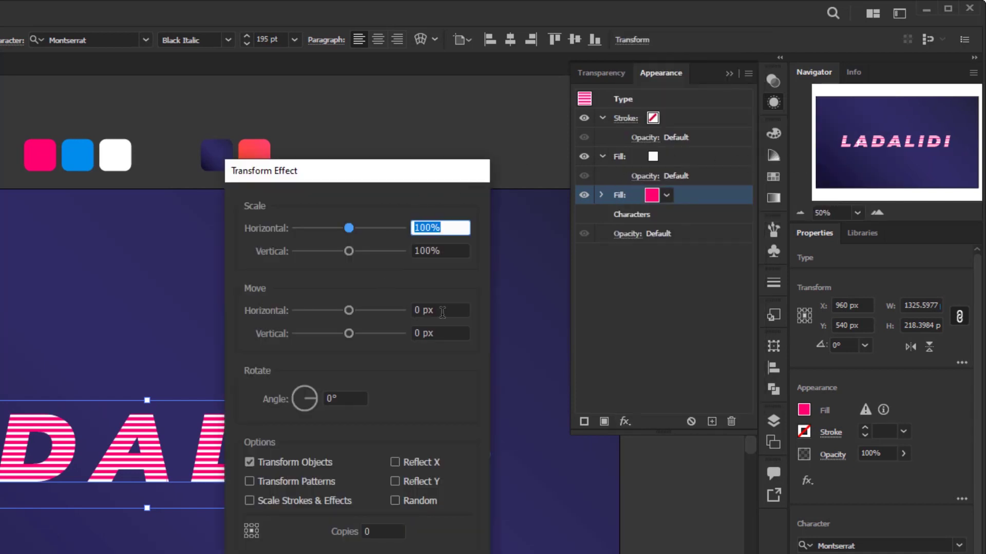
left_click_drag(444, 308, 407, 309)
type("15")
key("Tab")
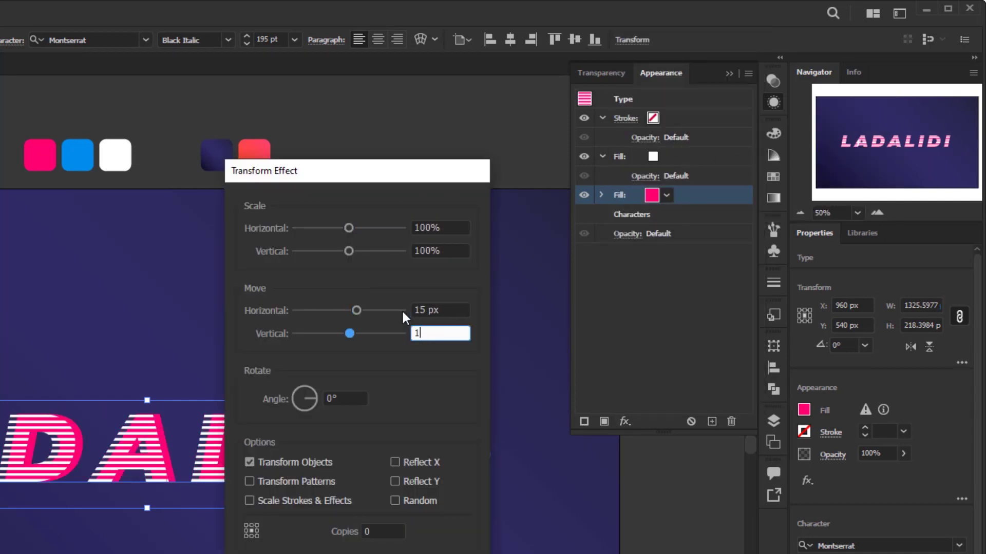
type("15")
key("Return")
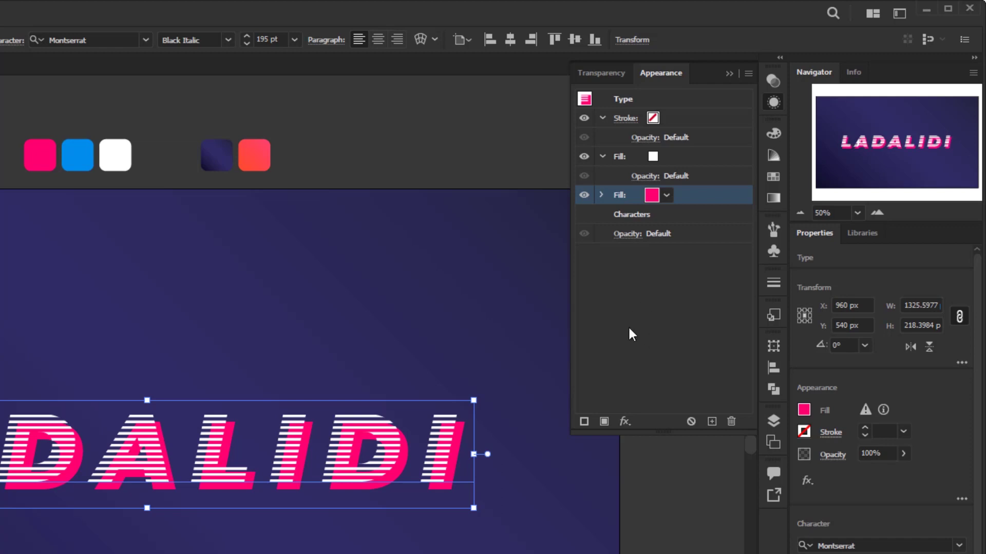
Add a blue 4 pt stroke to the LADALIDI characters
left_click(648, 215)
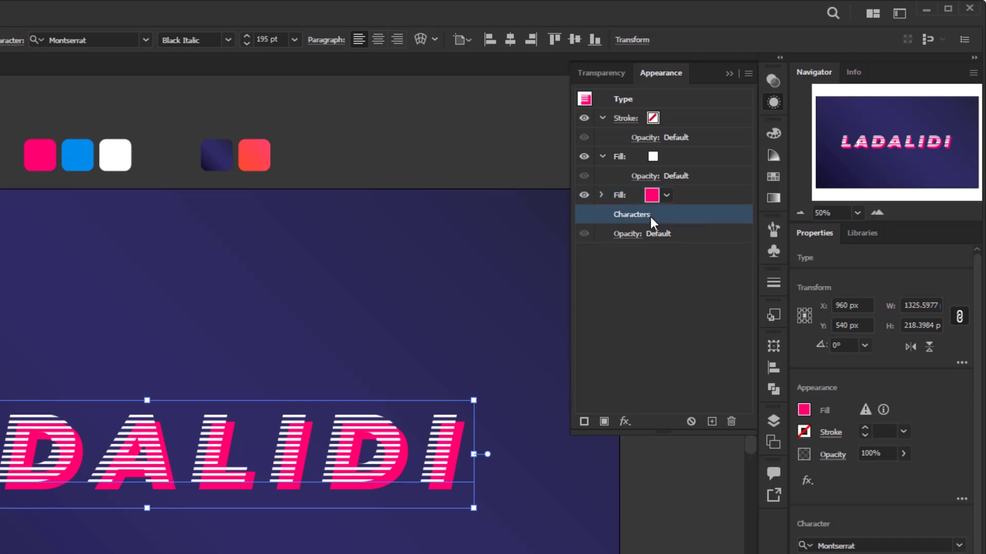
left_click(583, 421)
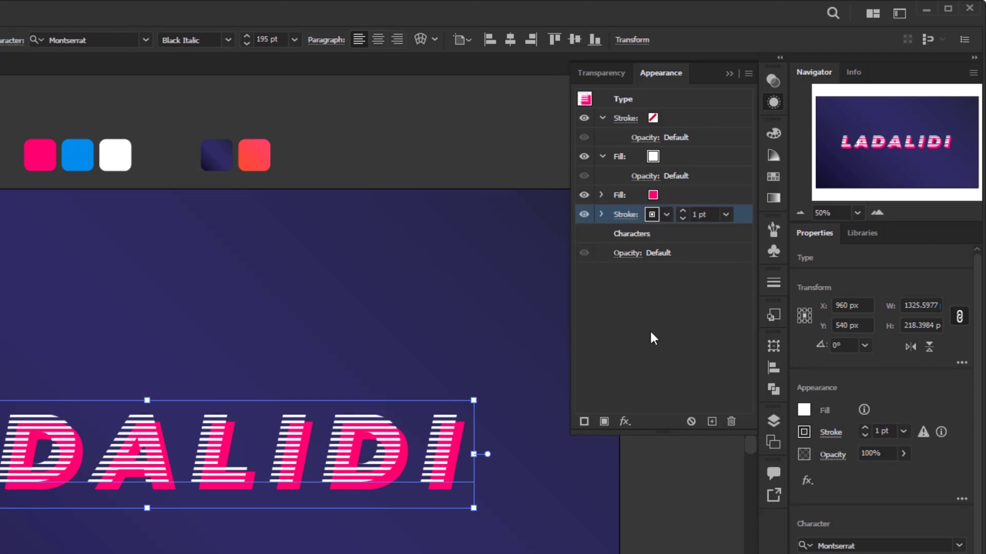
left_click(666, 214)
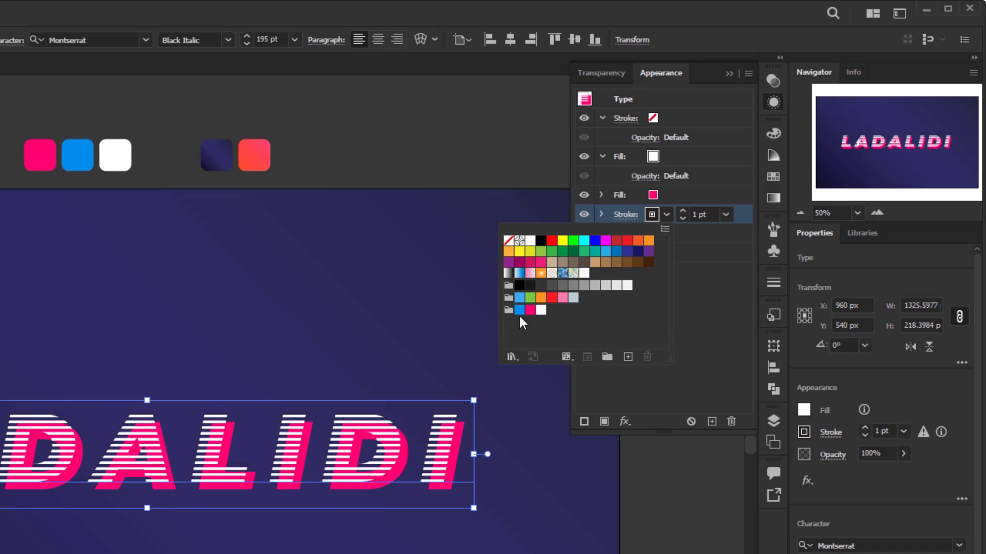
left_click(519, 310)
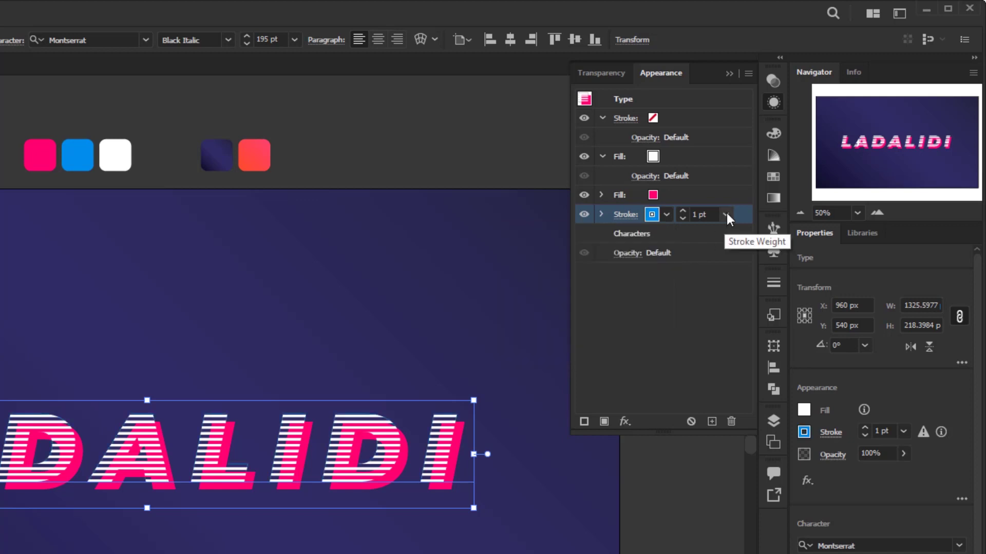
left_click(725, 214)
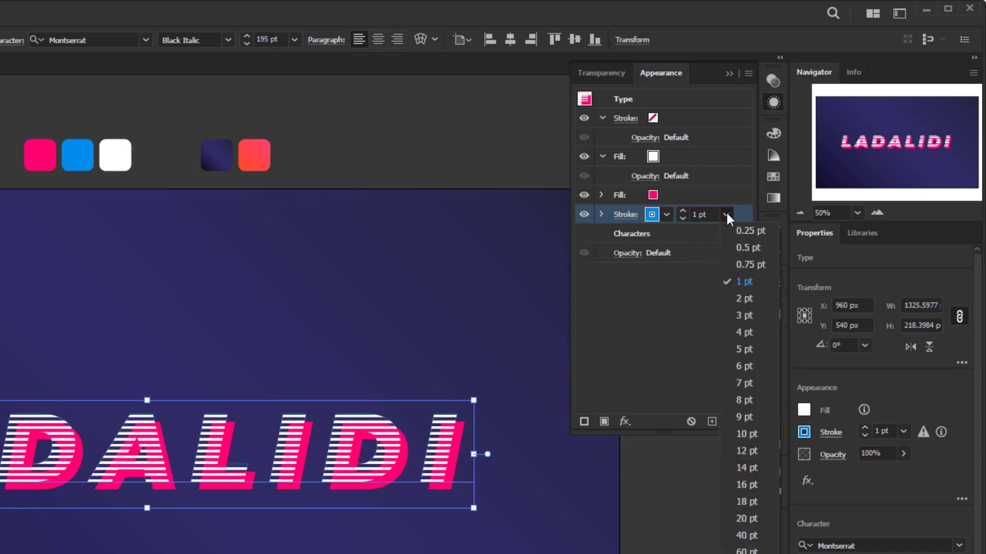
left_click(744, 334)
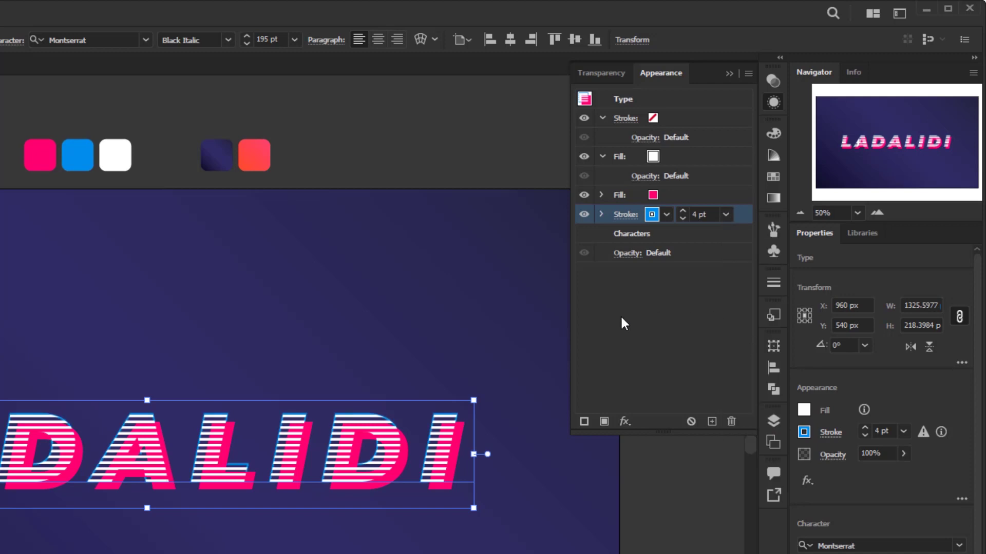
Apply a Transform effect moving the blue stroke 30 px horizontally and 30 px vertically
left_click(631, 421)
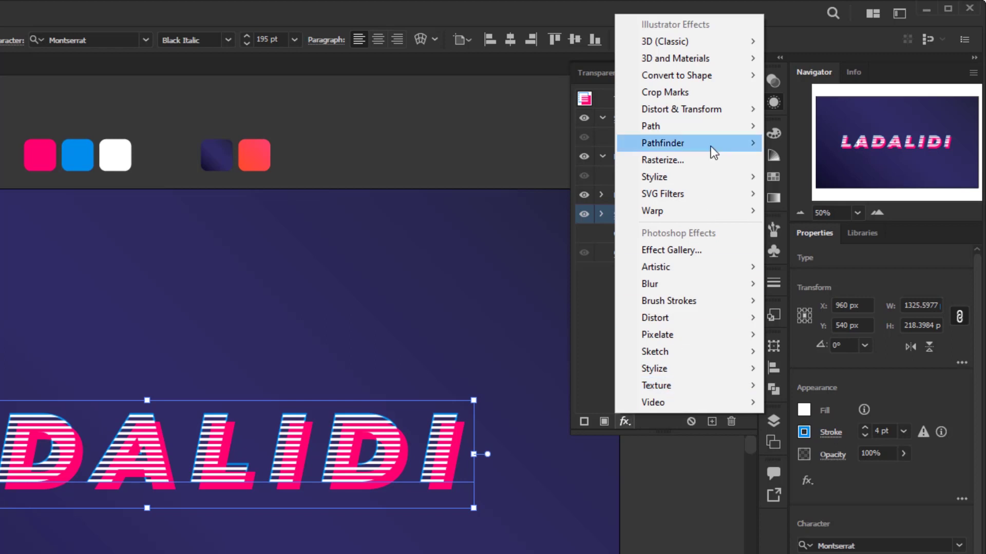
mouse_move(719, 113)
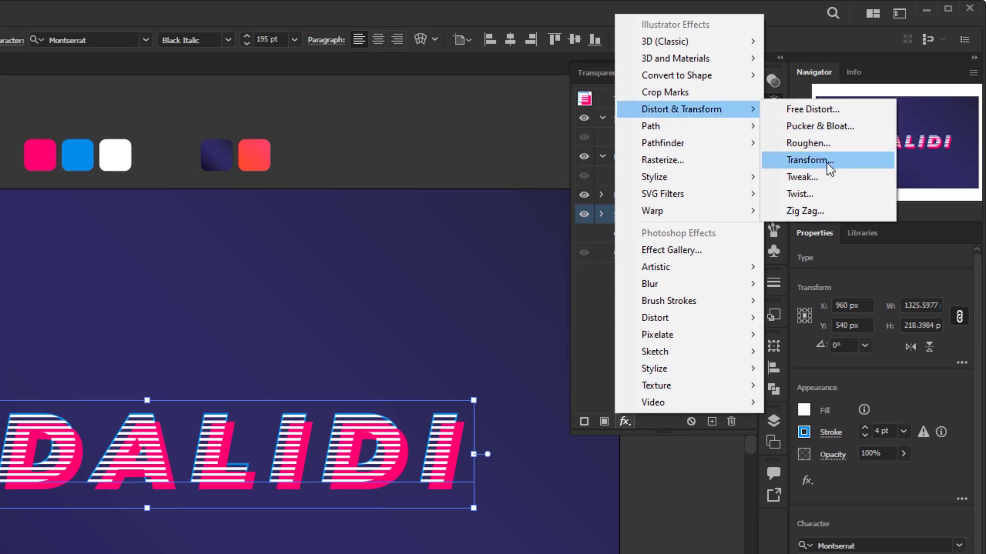
left_click(811, 160)
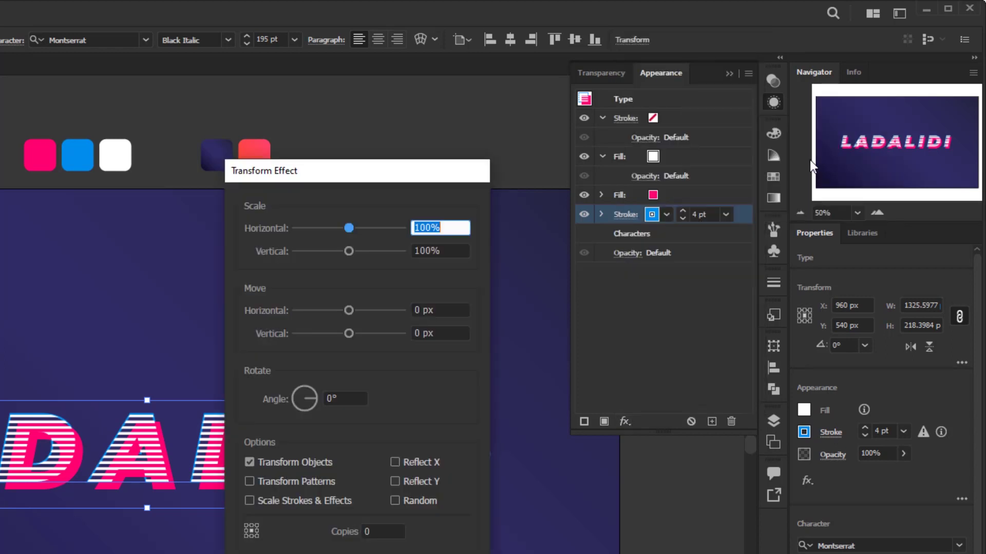
left_click(433, 309)
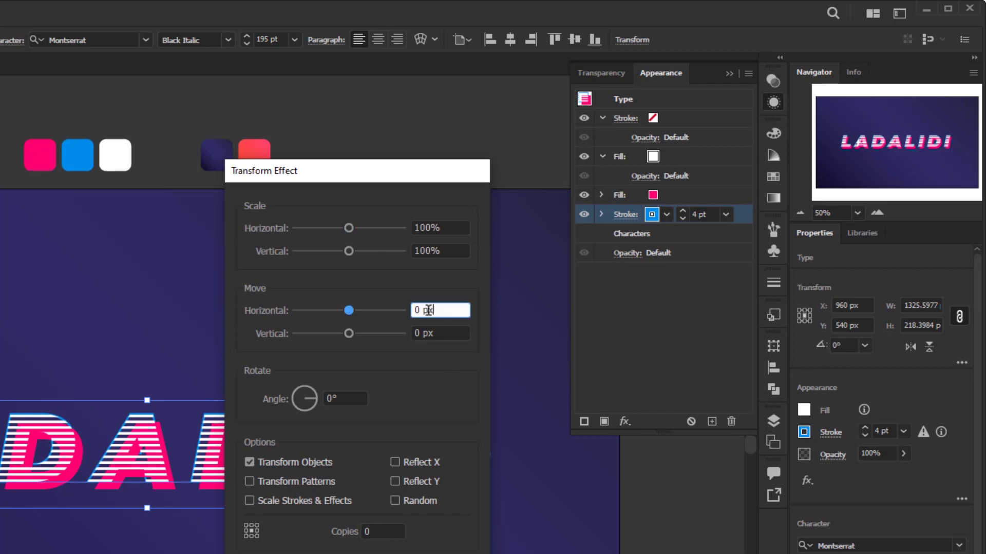
type("30")
key("Tab")
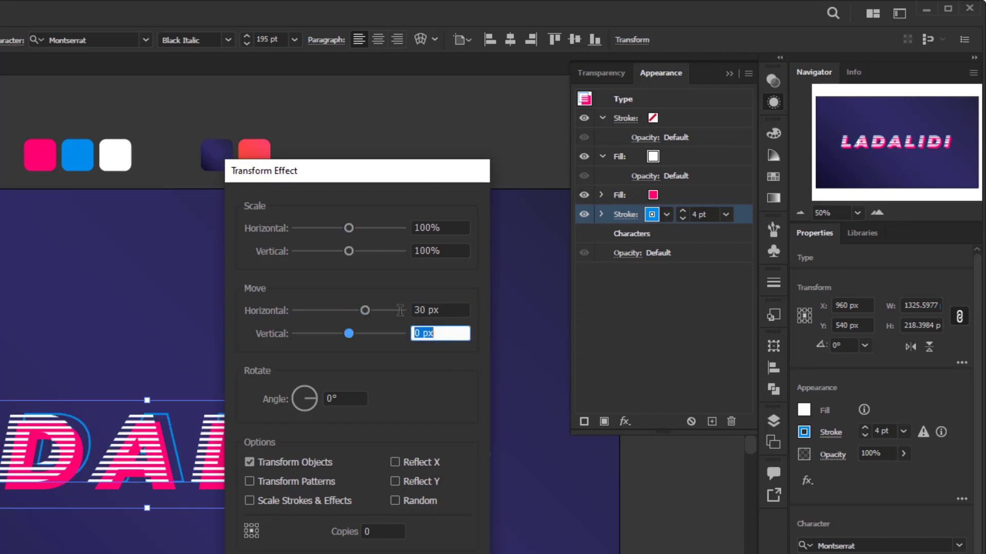
type("30")
type("px")
key("Return")
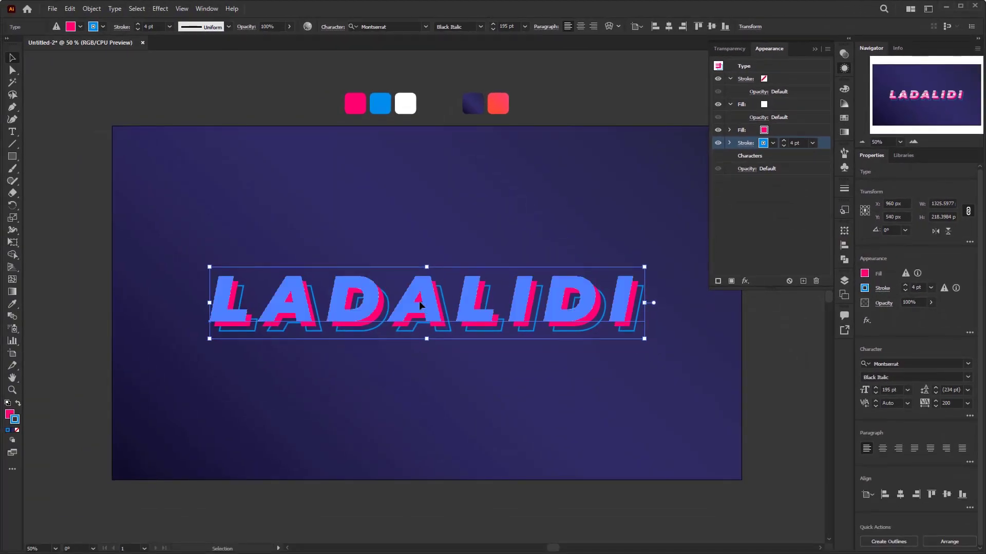
double_click(419, 305)
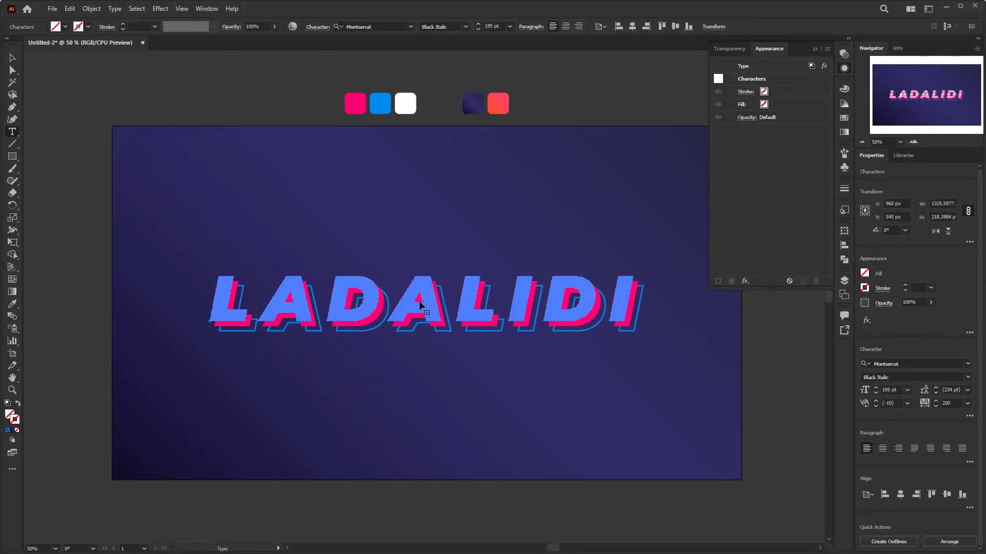
key("ctrl+a")
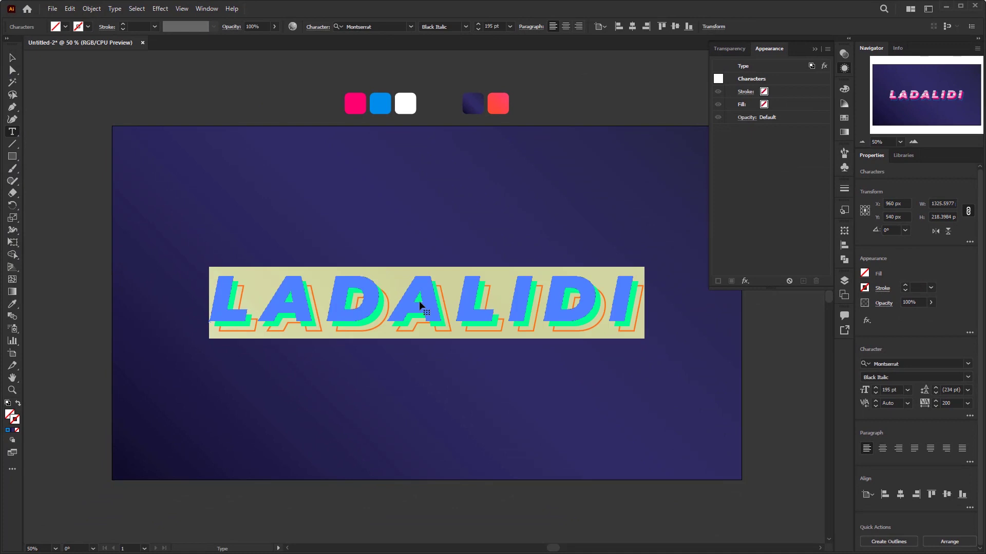
type("illustrator")
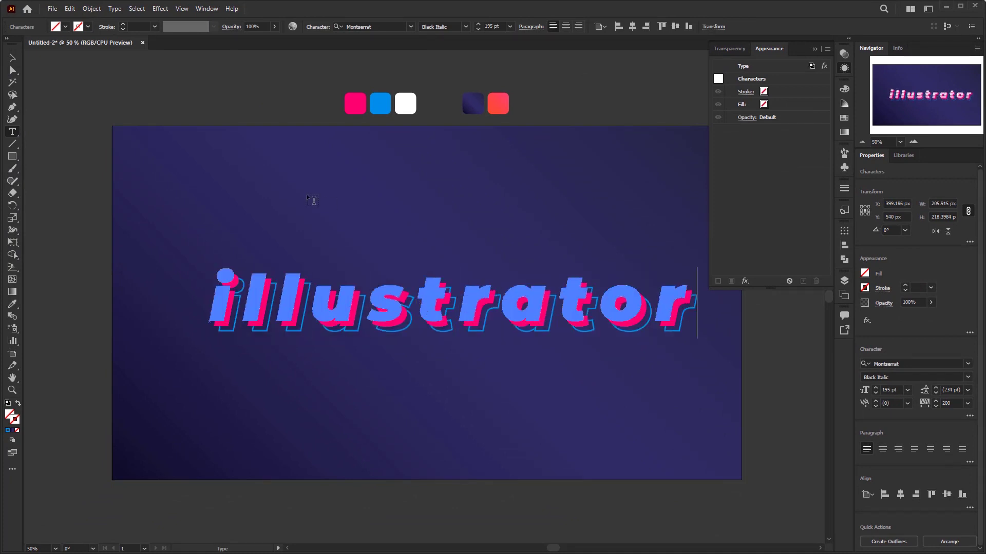
key("Escape")
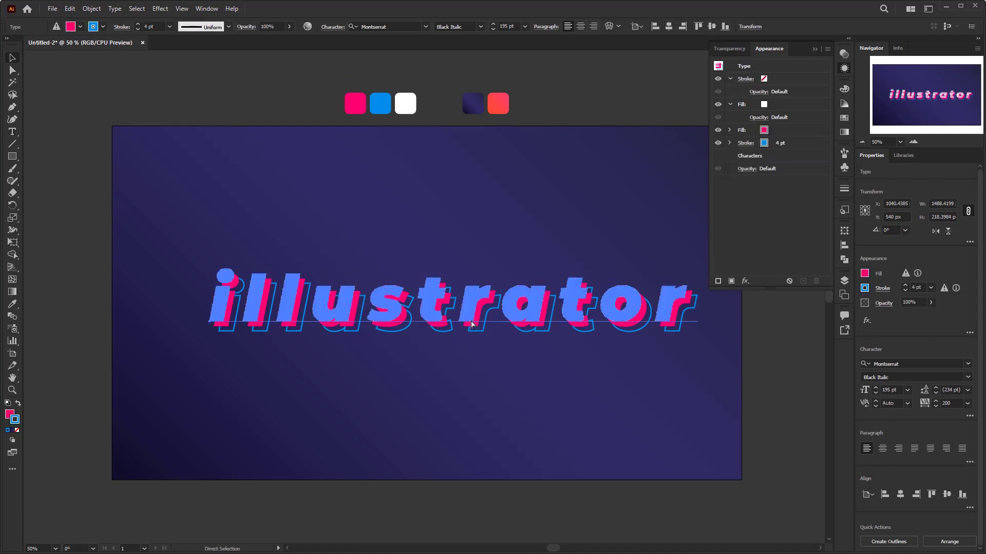
key("ctrl+z")
key("ctrl+z")
key("ctrl+z")
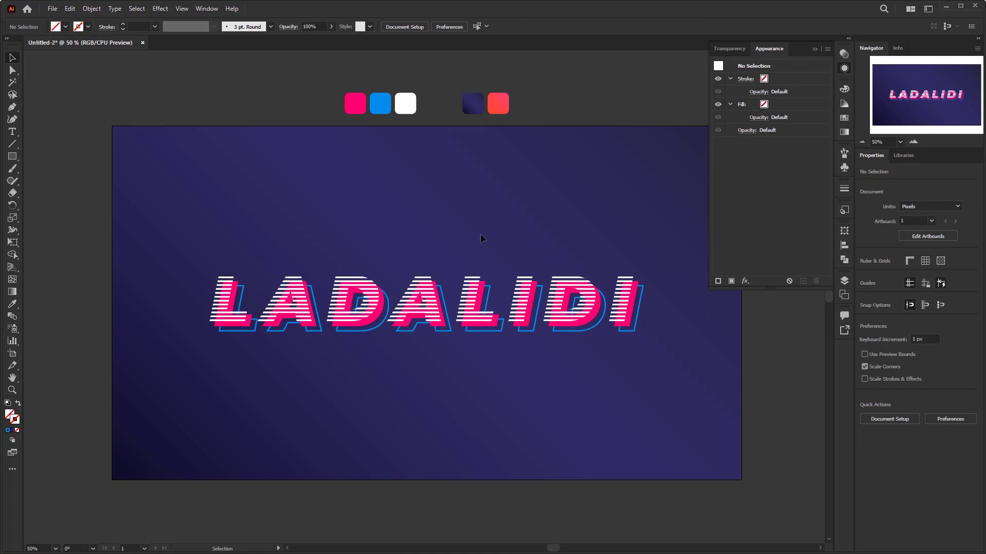
Shear the LADALIDI text with the Shear Tool so it rises rightward, then close Appearance and deselect
key("ctrl+a")
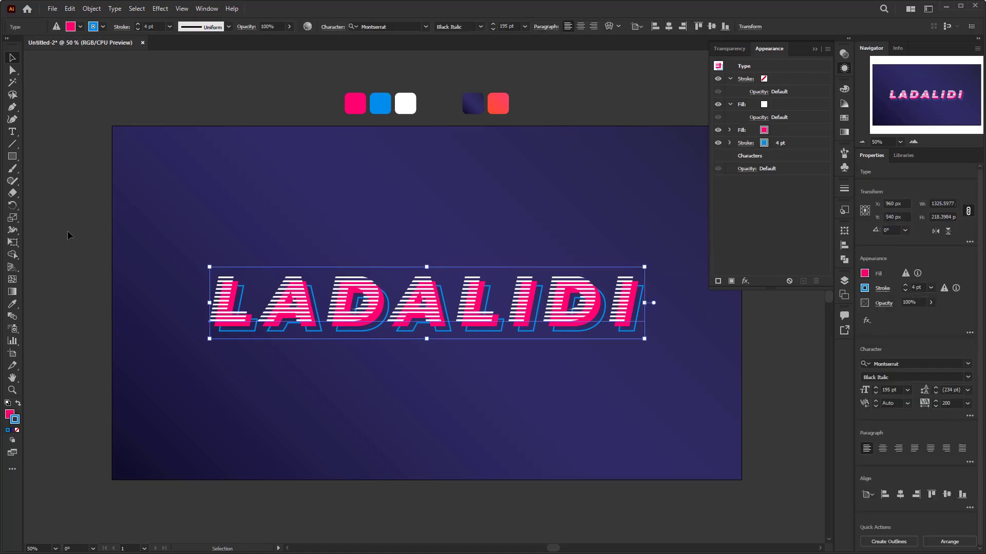
left_click(14, 218)
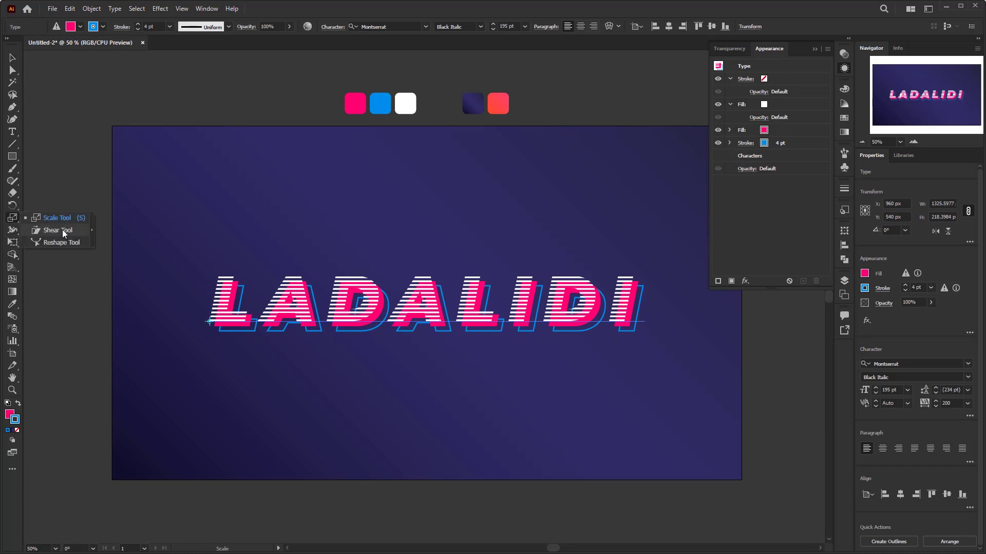
left_click(53, 232)
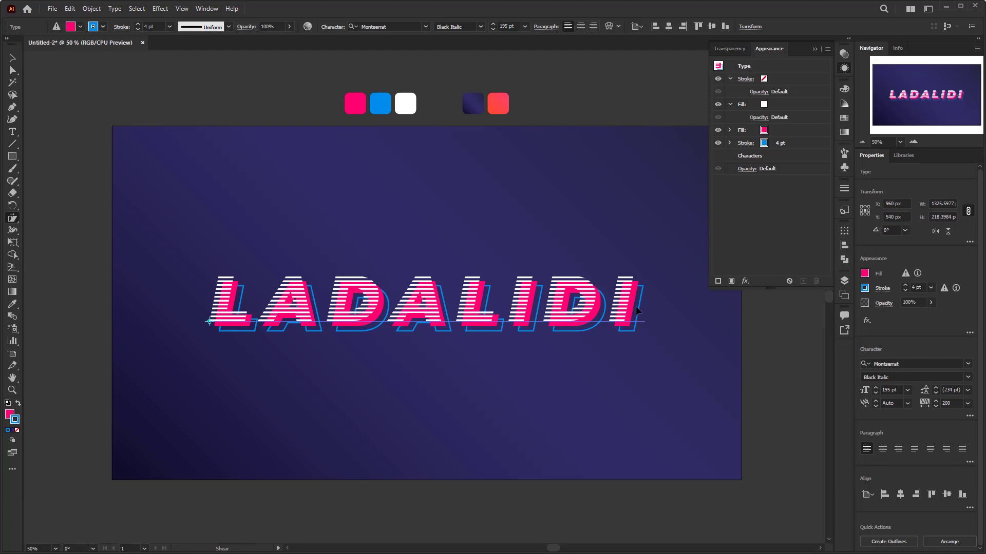
left_click_drag(636, 311, 631, 258)
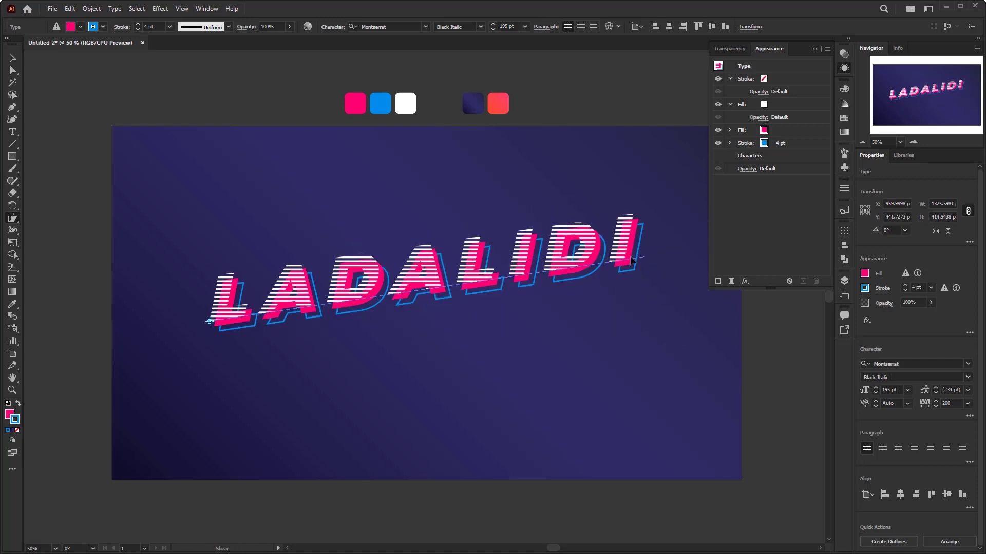
left_click(815, 50)
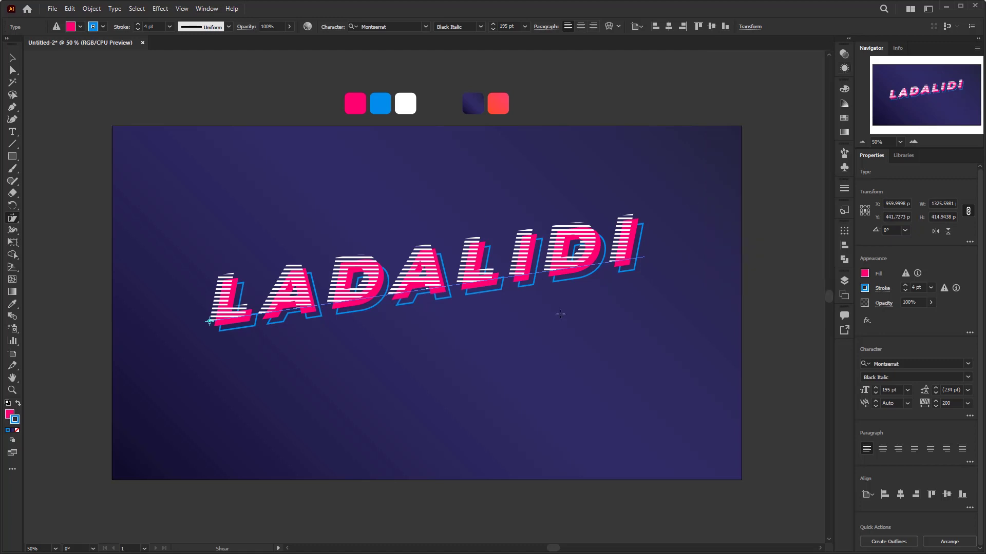
key("v")
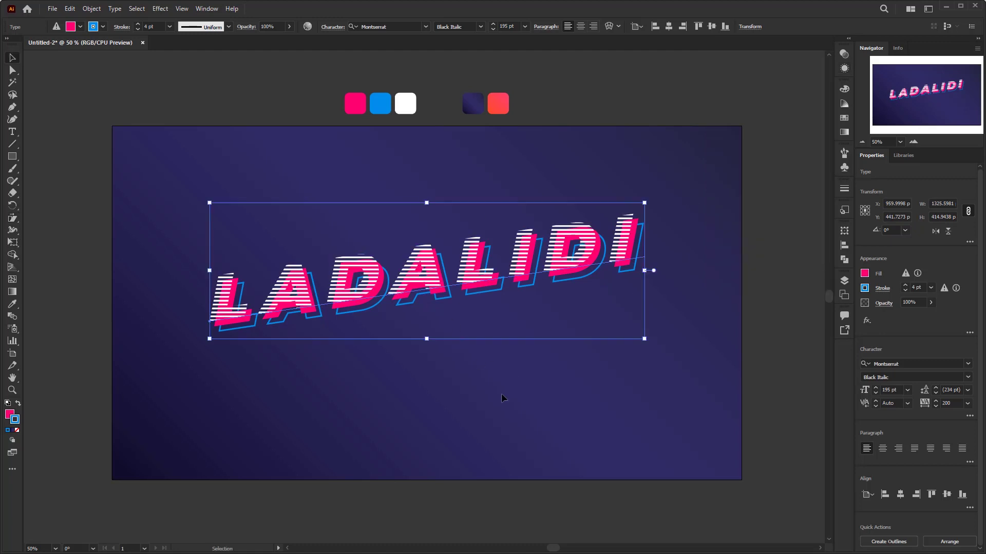
left_click(416, 359)
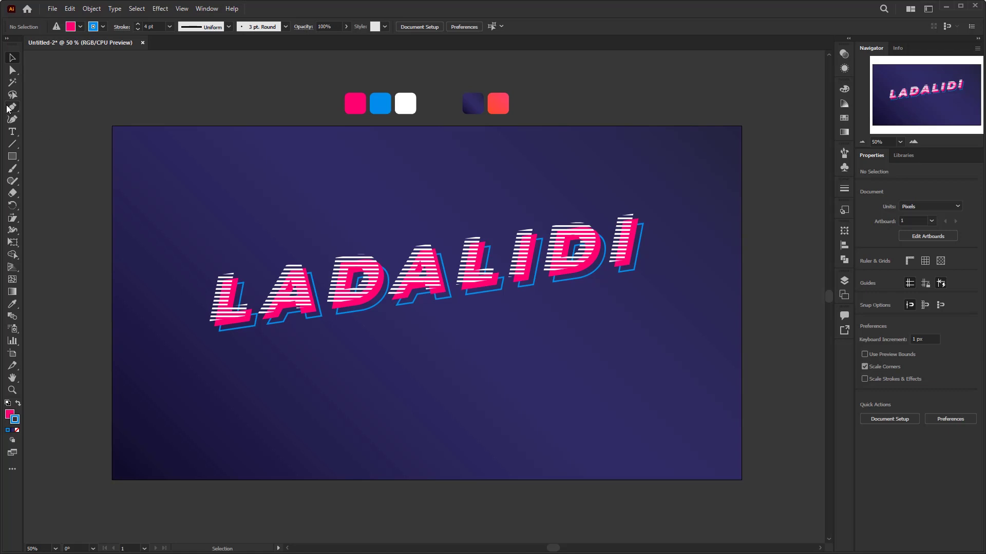
Draw a closed four-point Pen shape across the artboard bottom, higher on the right edge
left_click_drag(12, 107, 64, 105)
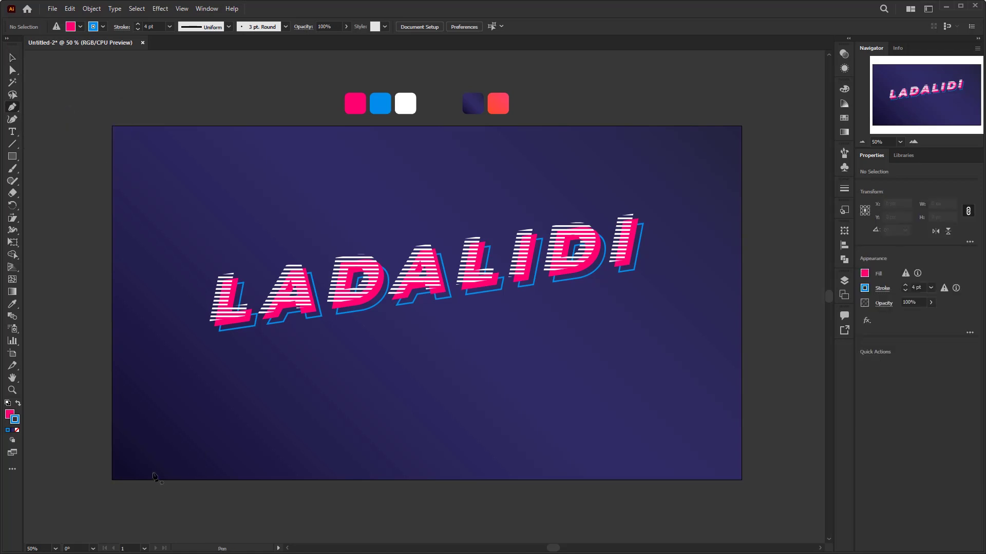
left_click(112, 480)
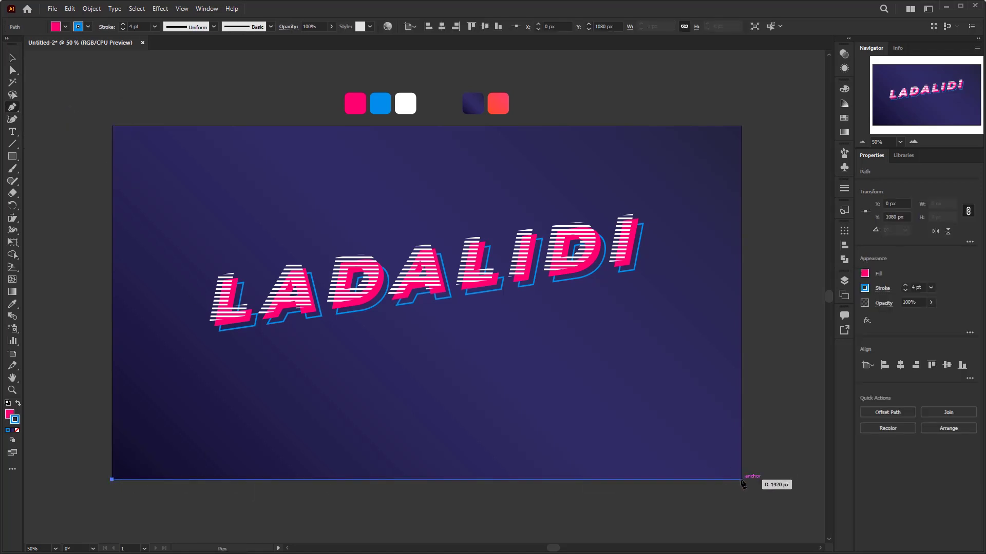
left_click(741, 480)
left_click(741, 278)
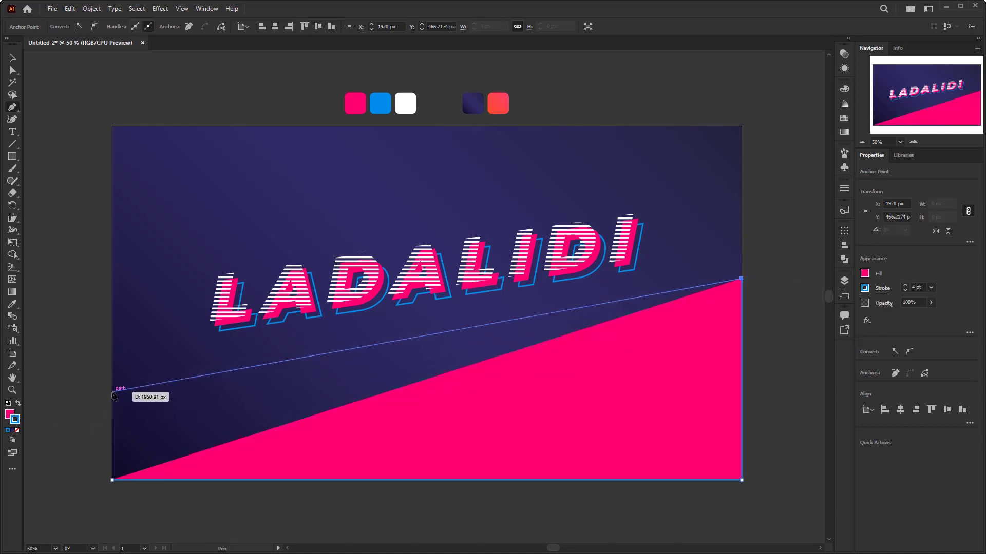
left_click(112, 392)
left_click(112, 480)
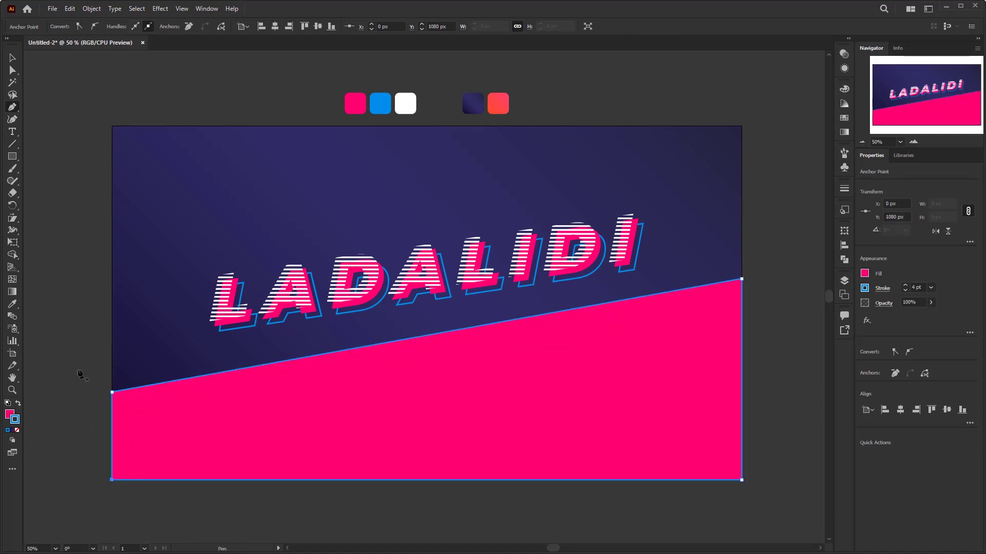
Eyedropper the coral gradient swatch onto the shape and deselect it
left_click(12, 306)
left_click(504, 104)
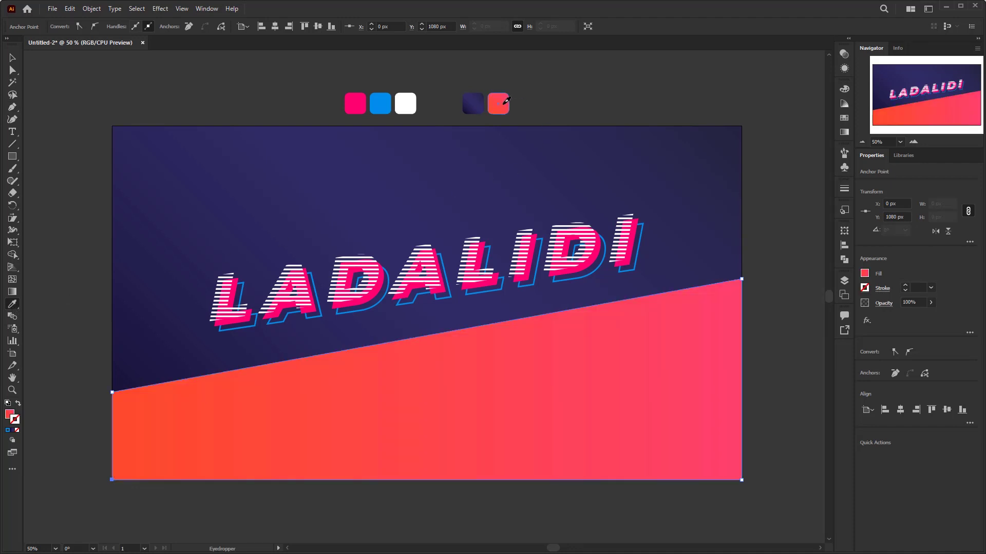
left_click(13, 58)
left_click(276, 177)
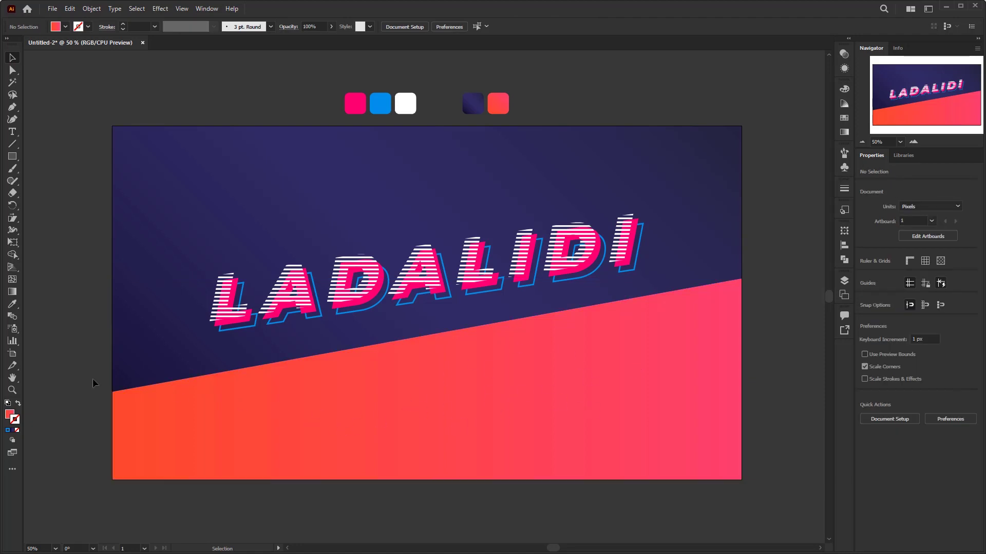
Drag the trapezoid's top-left anchor up about 12 px with Direct Selection, then deselect
key("a")
left_click_drag(112, 391, 113, 385)
key("v")
key("ctrl+shift+a")
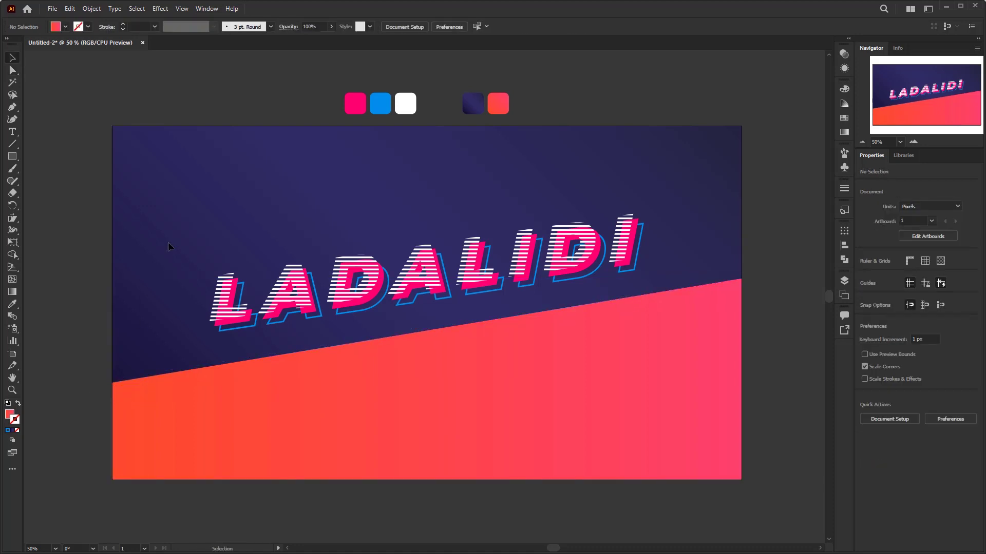